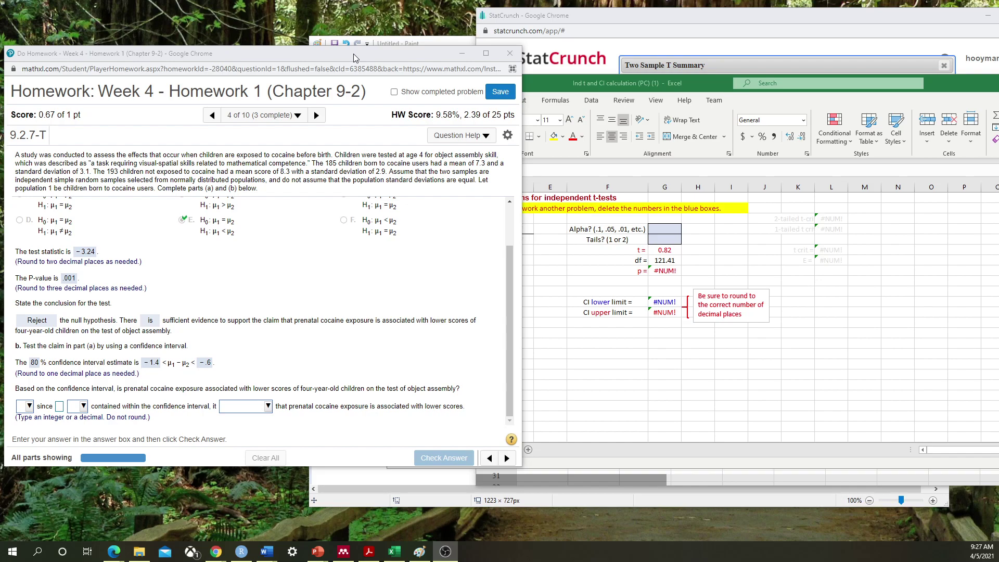
- Switch to the Canvas course modules and open the Ind t and CI calculation (PC).xlsx file page
scroll(341, 260, up, 1)
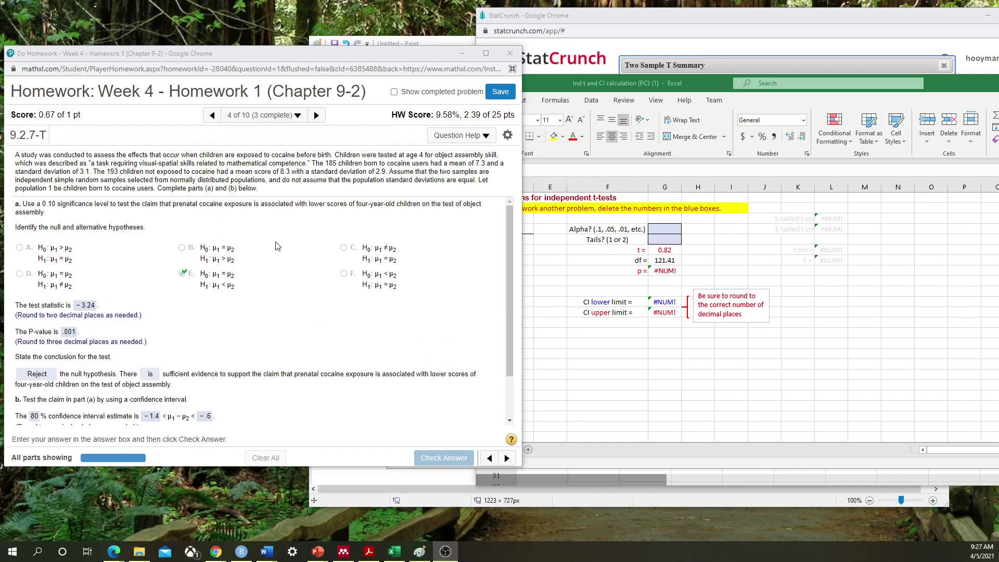
scroll(276, 246, down, 1)
scroll(274, 244, up, 1)
click(416, 509)
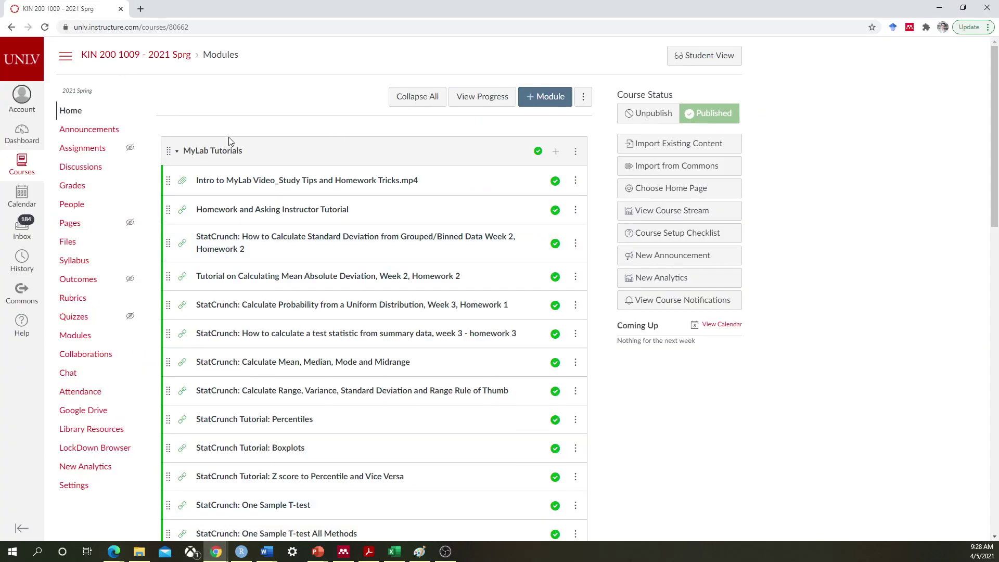
scroll(239, 156, down, 20)
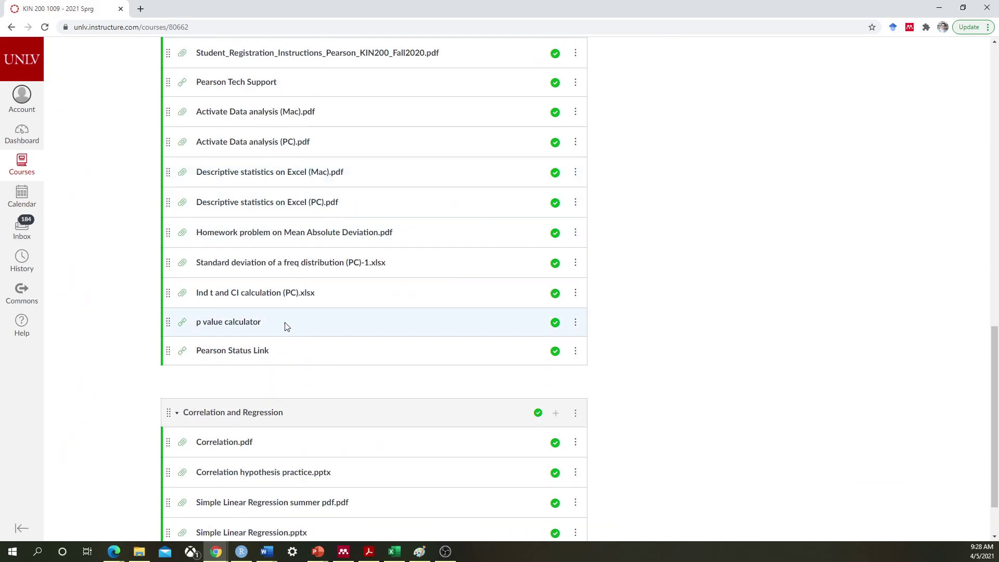
click(232, 293)
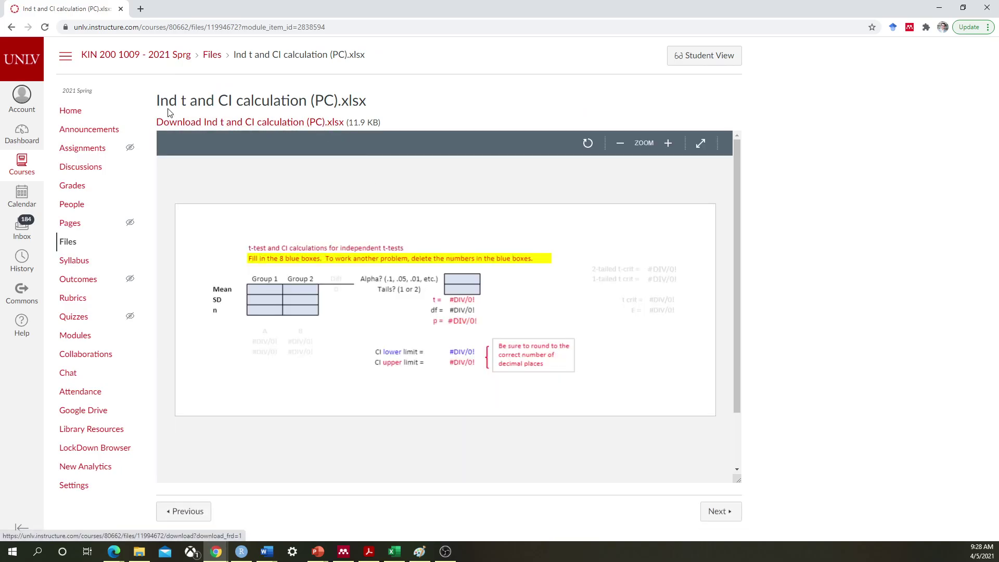
- Switch to the Ind t and CI calculation workbook in Excel and compare Sheet1 with the homework question
click(940, 7)
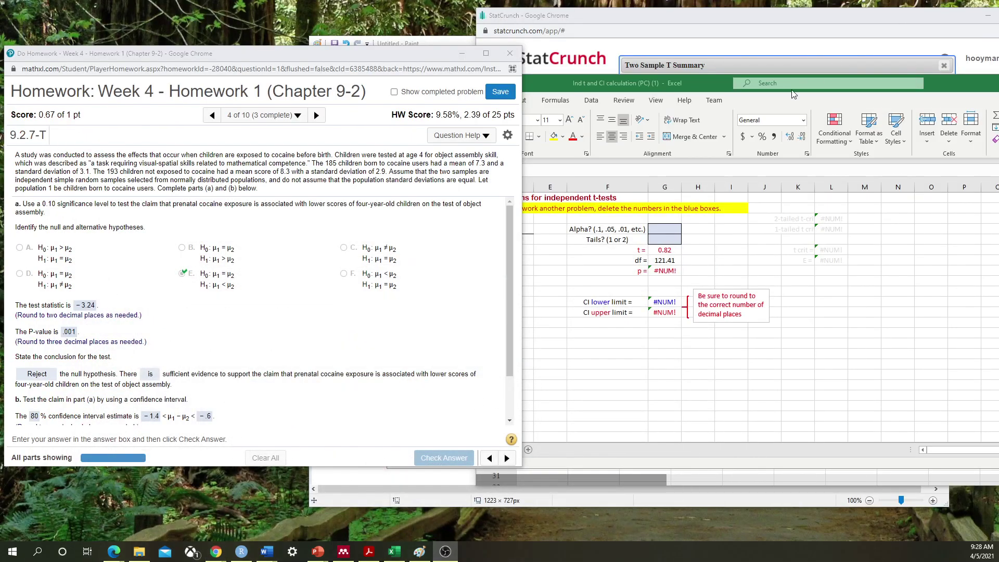
click(705, 84)
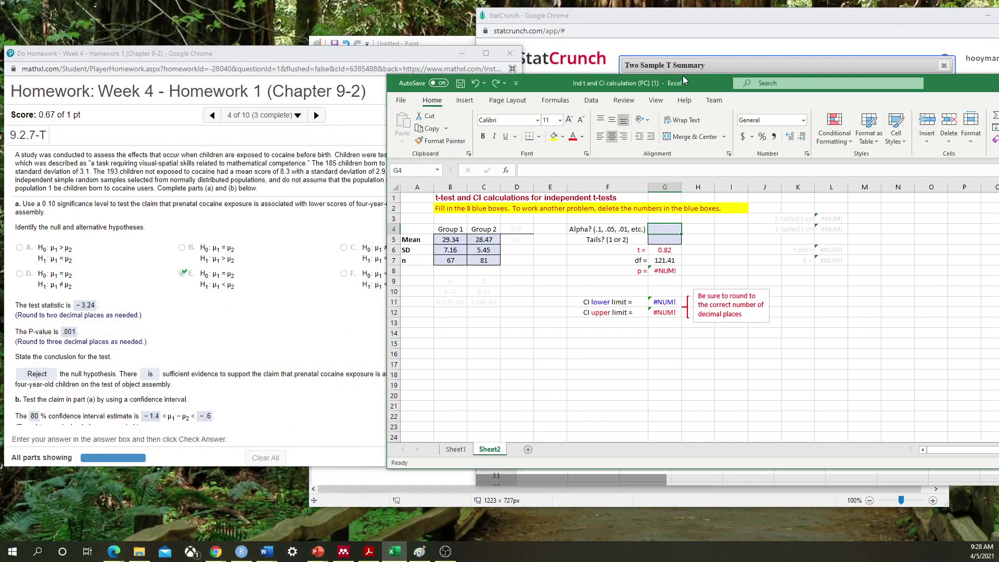
click(456, 453)
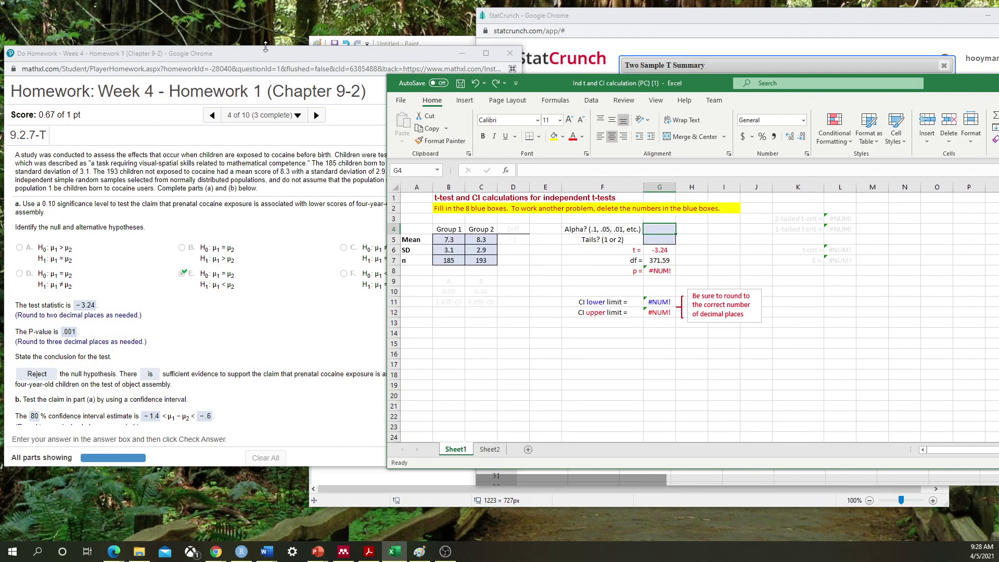
click(237, 57)
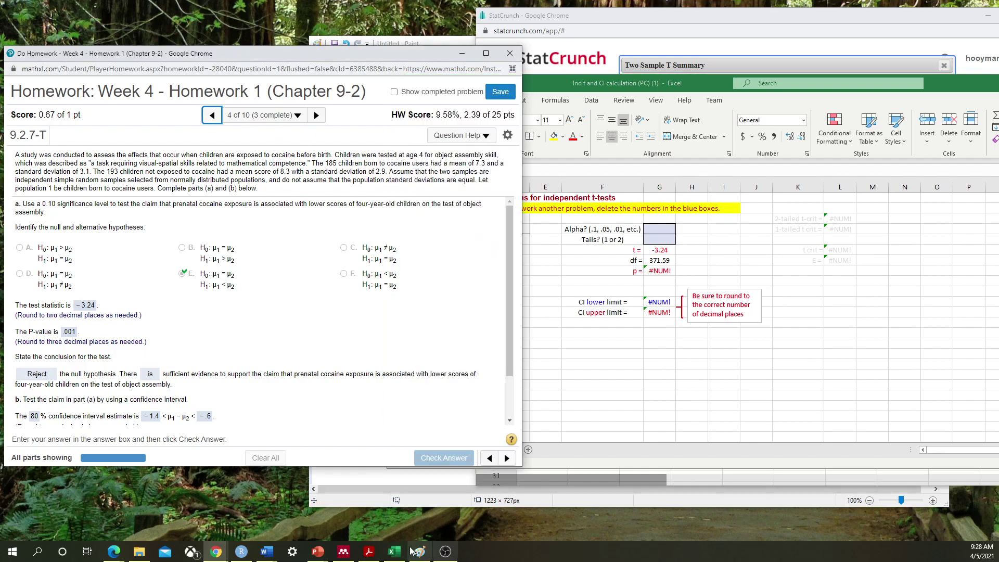
click(578, 449)
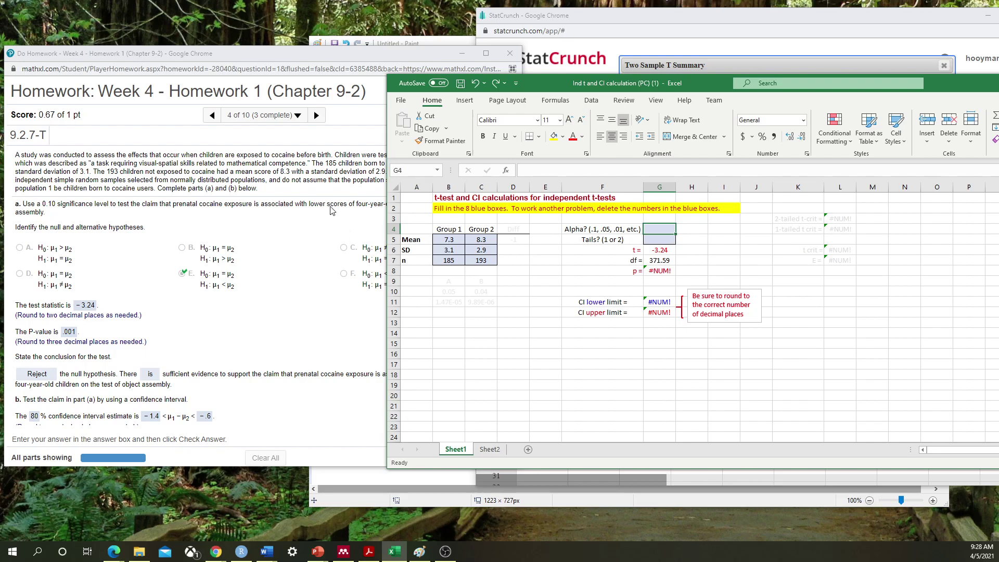
click(268, 56)
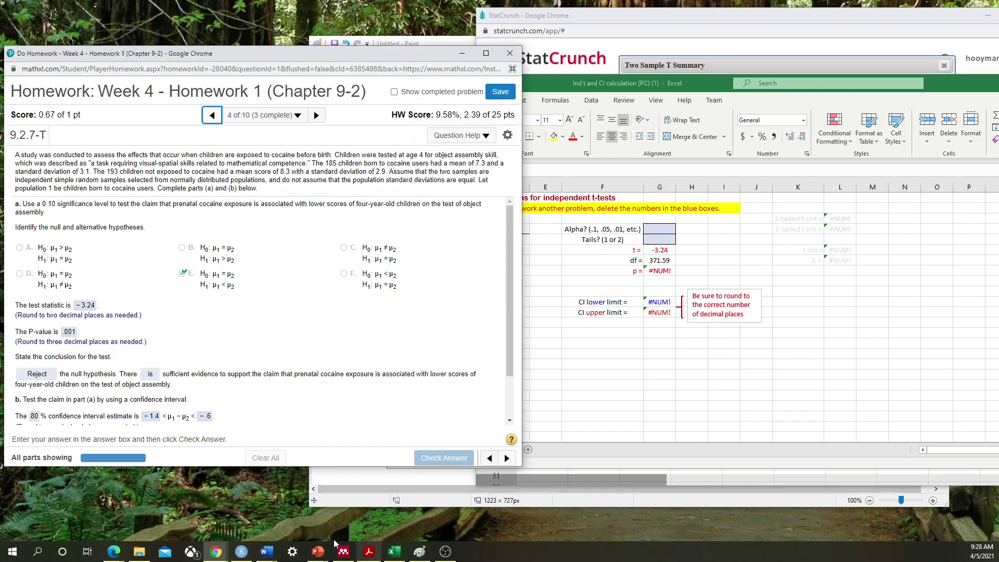
- Return to the Canvas course home page and locate the Ind t and CI calculation file in the Course Files module
mouse_move(230, 547)
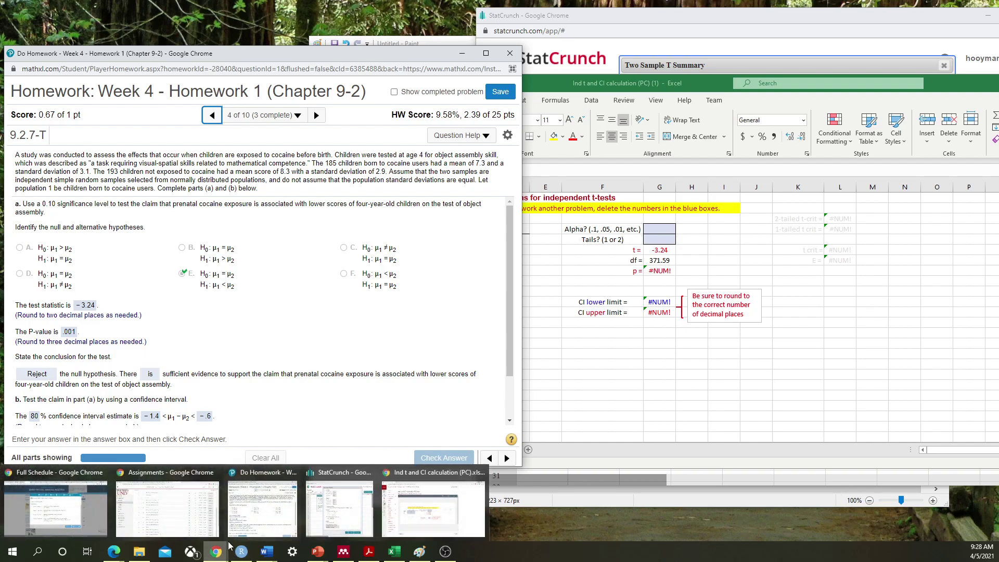
click(433, 507)
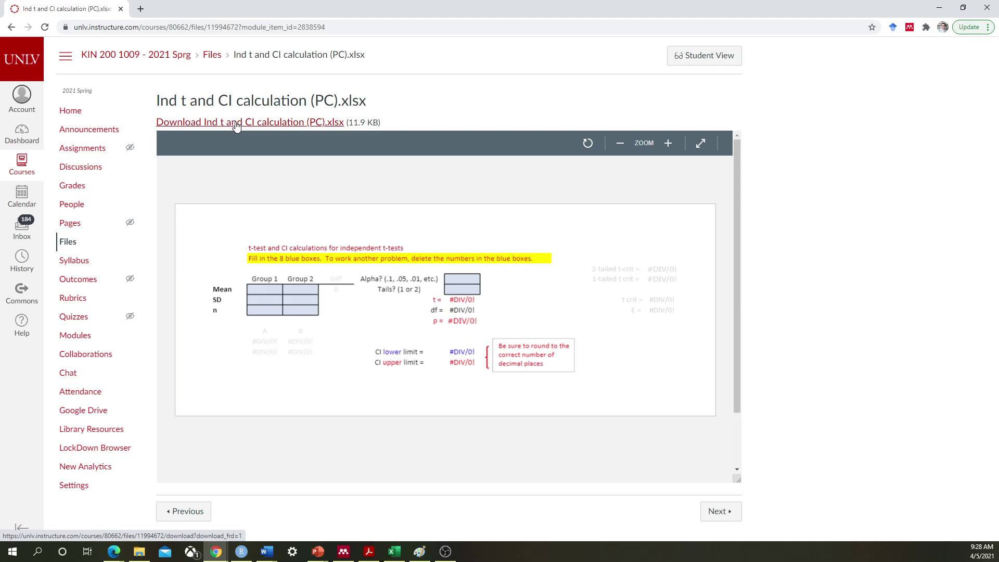
click(70, 110)
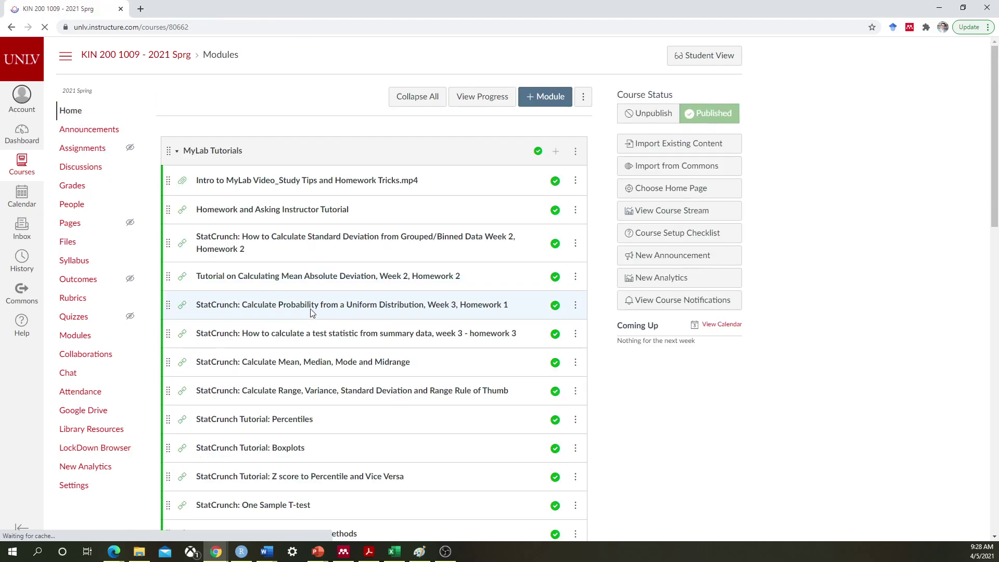
scroll(314, 307, down, 15)
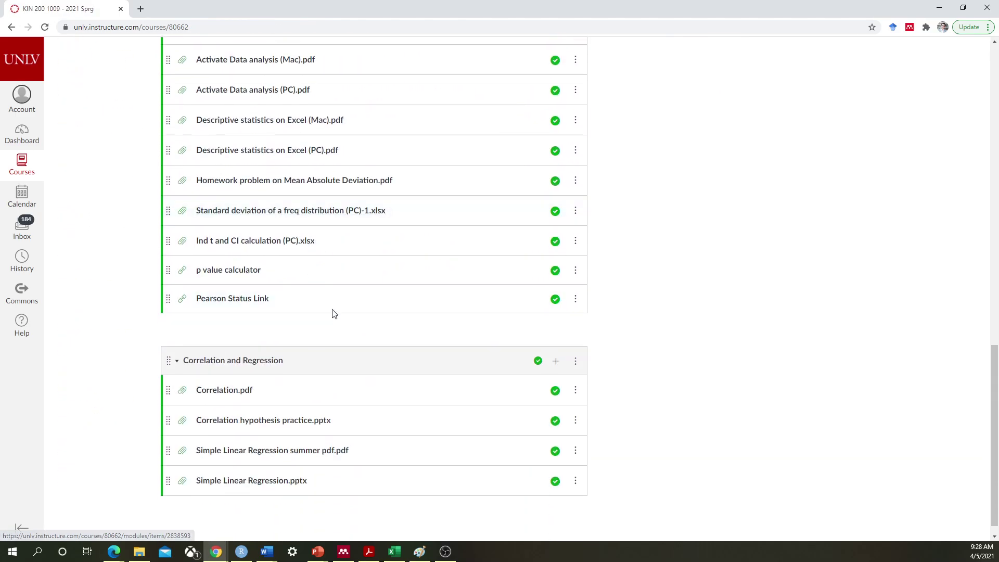
scroll(374, 298, up, 1)
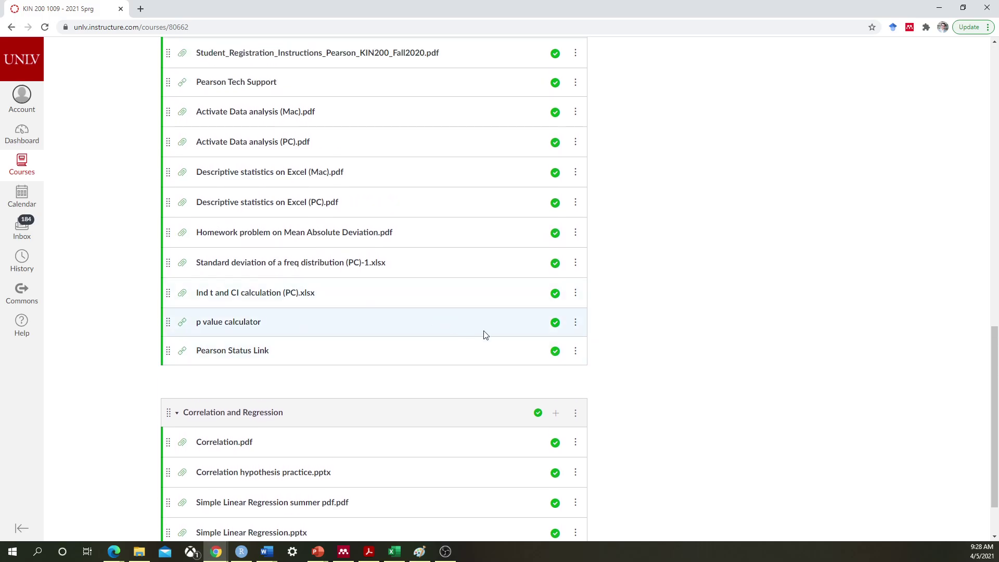
scroll(482, 333, down, 1)
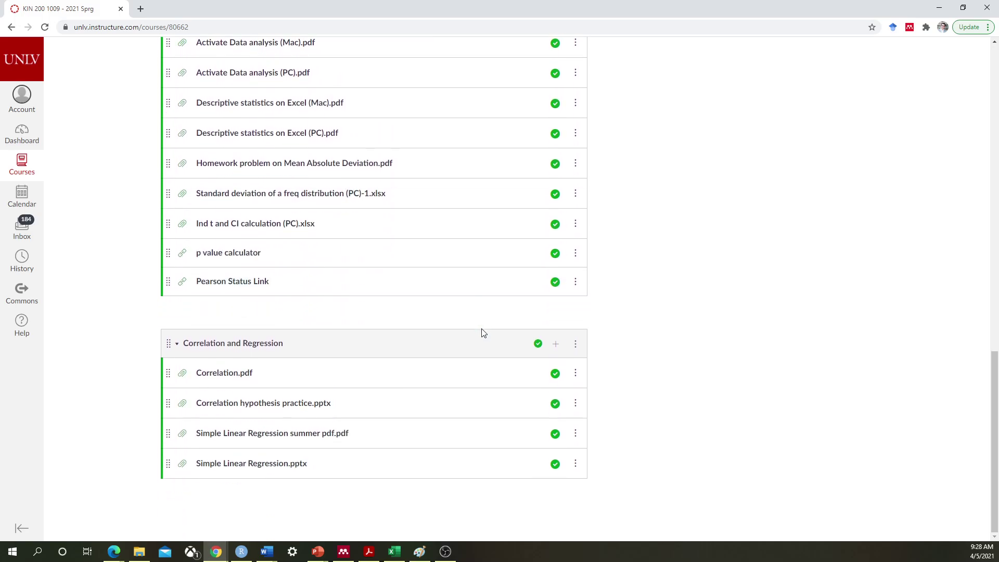
scroll(344, 295, up, 3)
scroll(348, 298, up, 4)
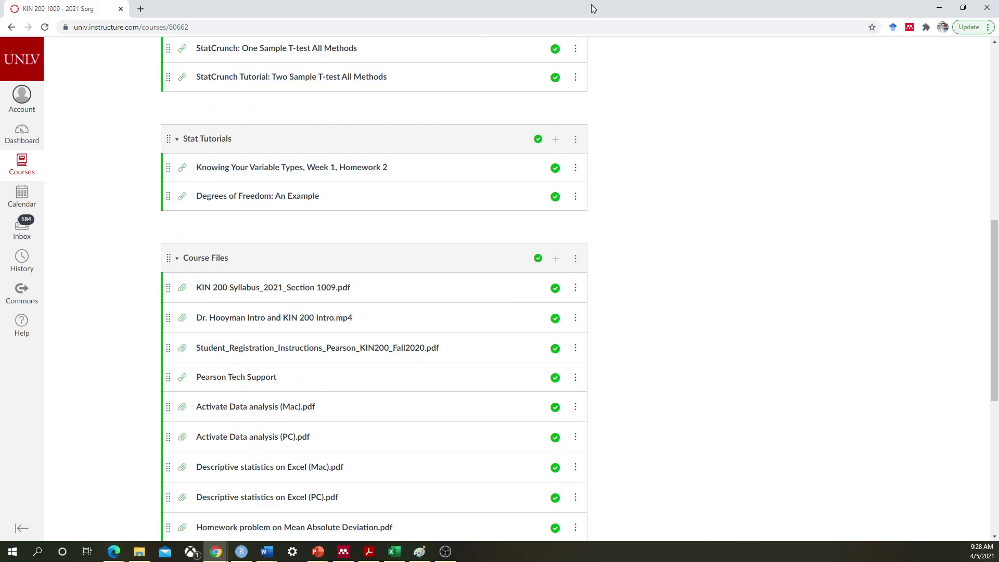
click(940, 7)
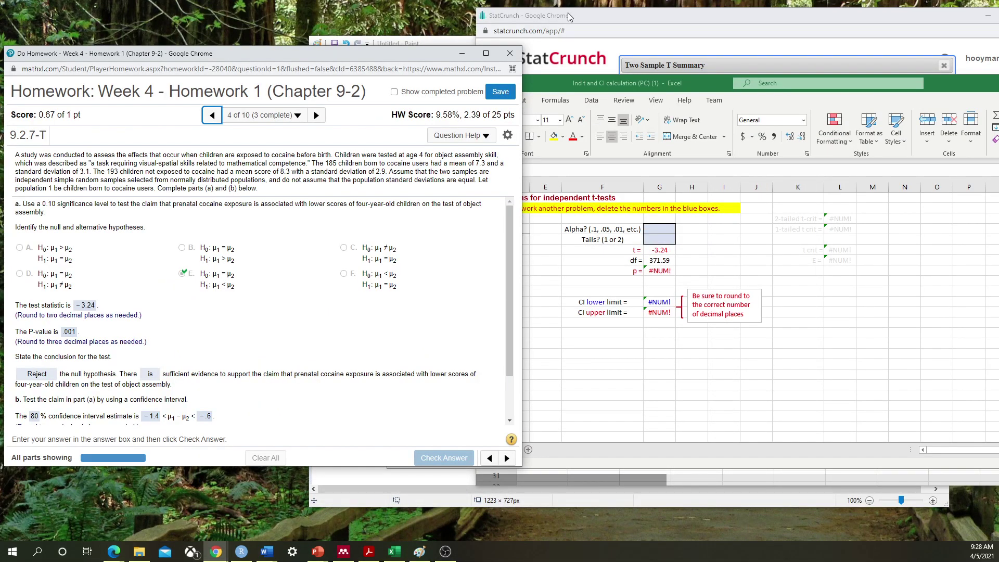
- Bring up StatCrunch's Two Sample T Summary dialog and examine the homework question's data, hypotheses and confidence interval part
click(554, 92)
click(301, 56)
click(563, 18)
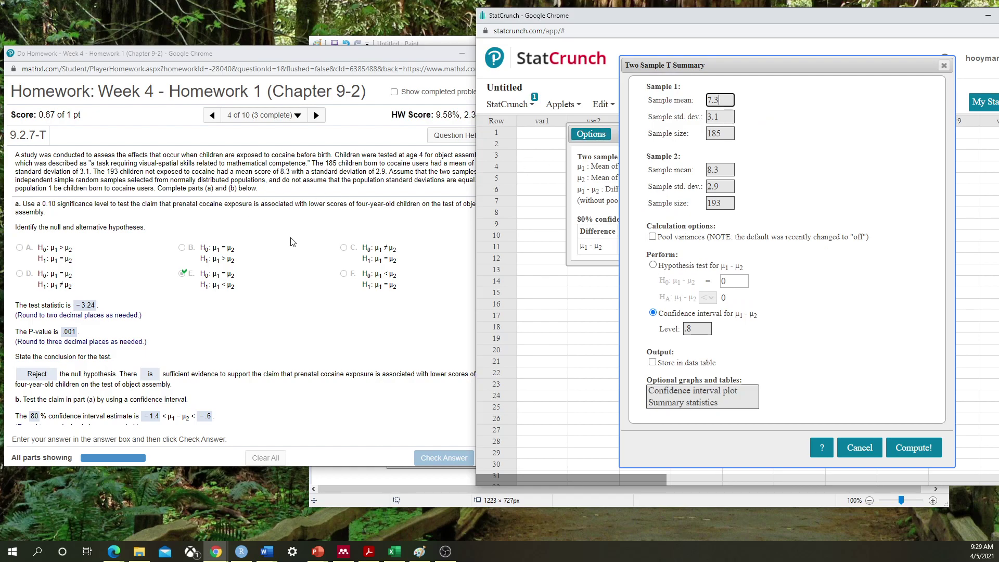
click(311, 247)
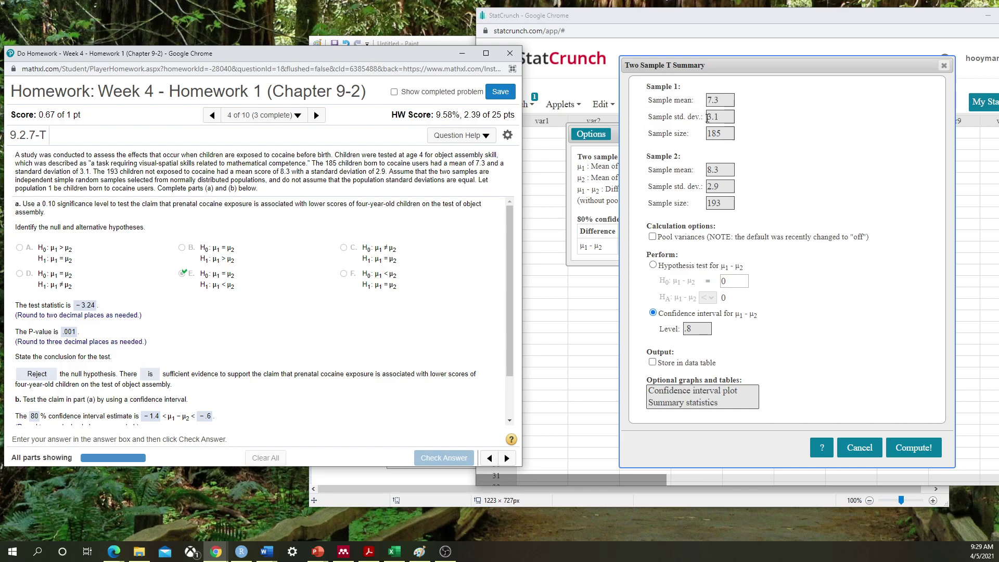
scroll(110, 316, down, 1)
scroll(110, 316, down, 1)
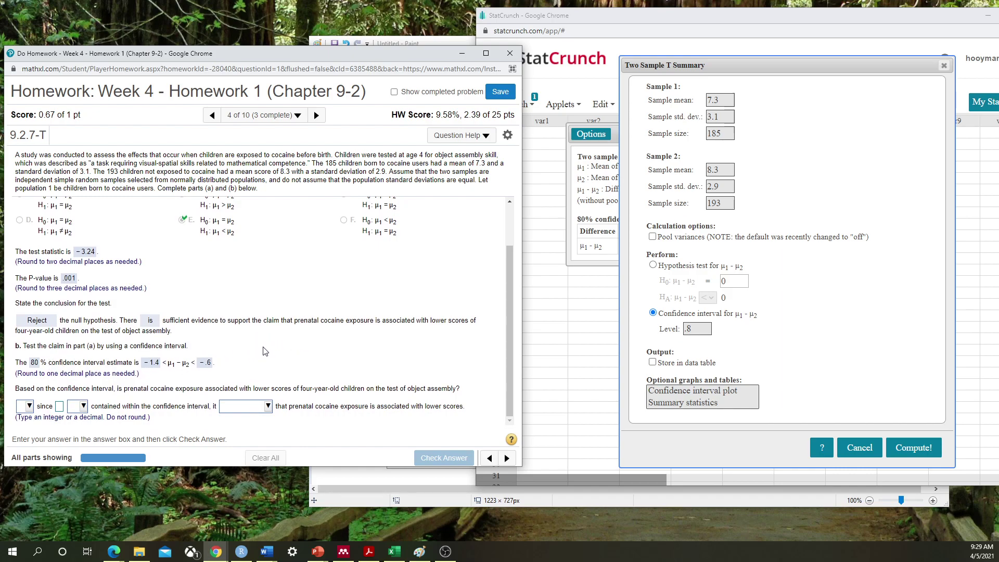
scroll(270, 348, up, 1)
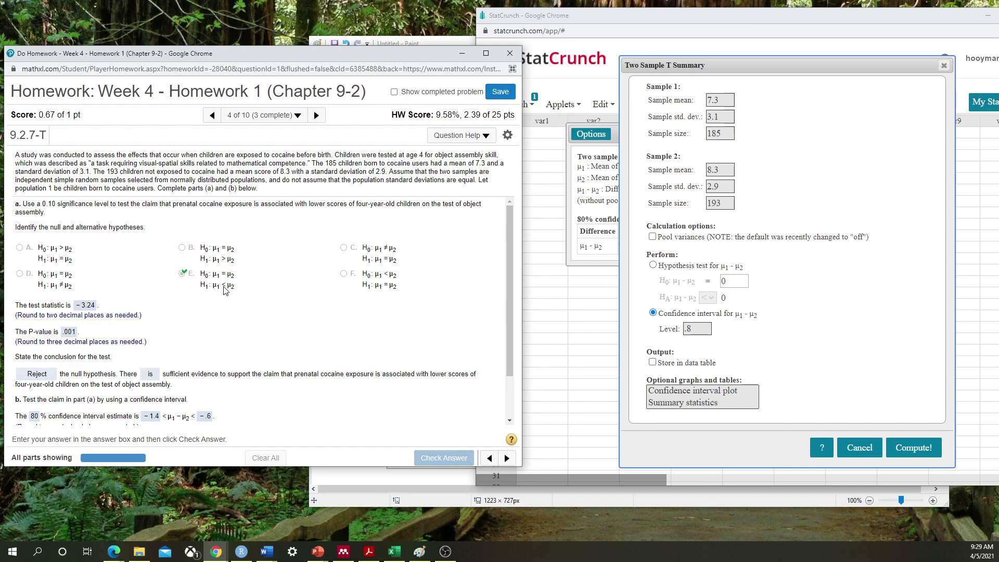
scroll(225, 290, down, 1)
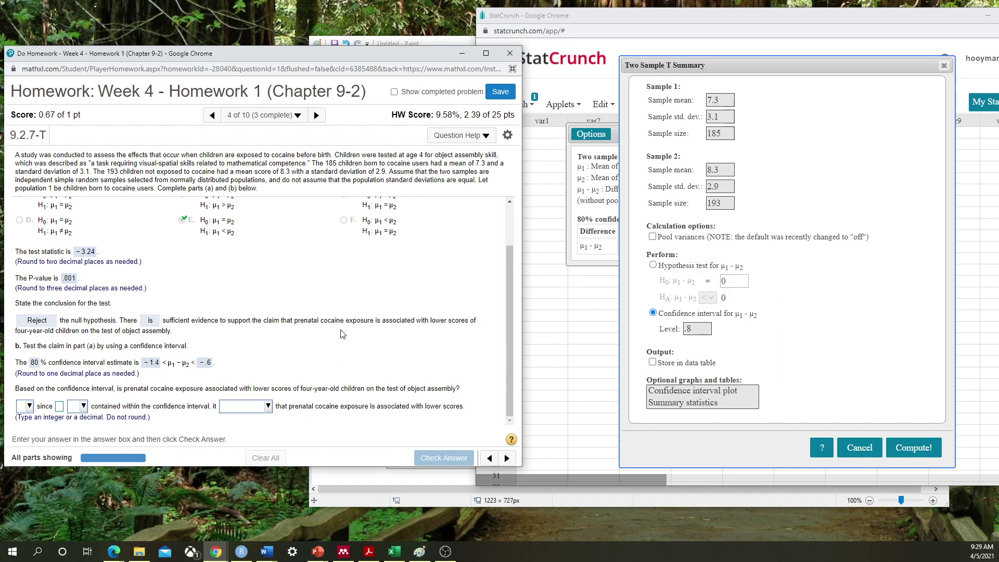
scroll(180, 317, up, 1)
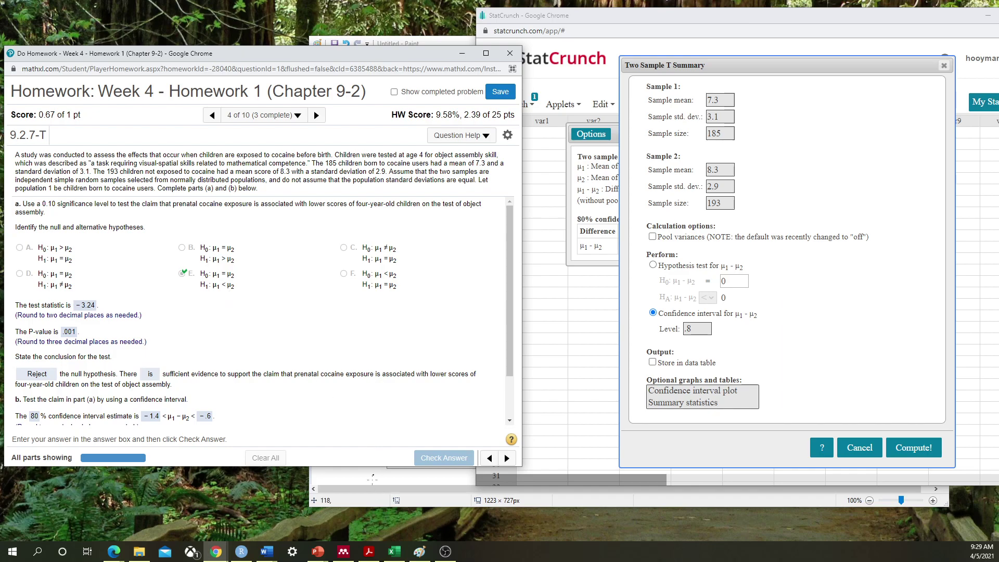
- Switch to the Paint sketch, shade both tails of the bell curve beyond the t marks and write .1 above the curve
click(583, 504)
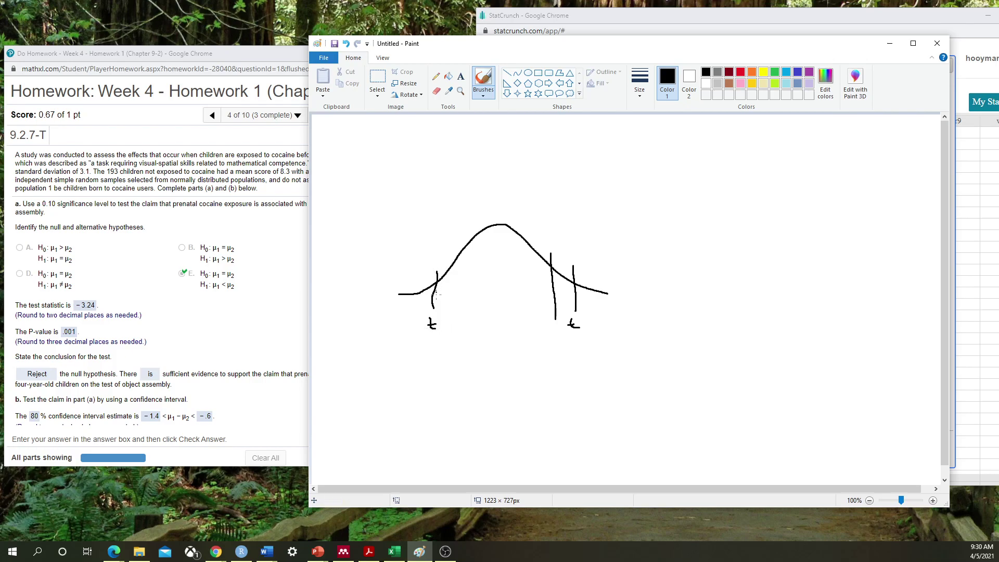
mouse_move(426, 293)
mouse_down()
mouse_move(414, 297)
mouse_move(426, 295)
mouse_up()
mouse_move(581, 288)
mouse_down()
mouse_move(588, 307)
mouse_move(611, 301)
mouse_move(588, 308)
mouse_move(612, 314)
mouse_up()
drag(470, 143, 471, 155)
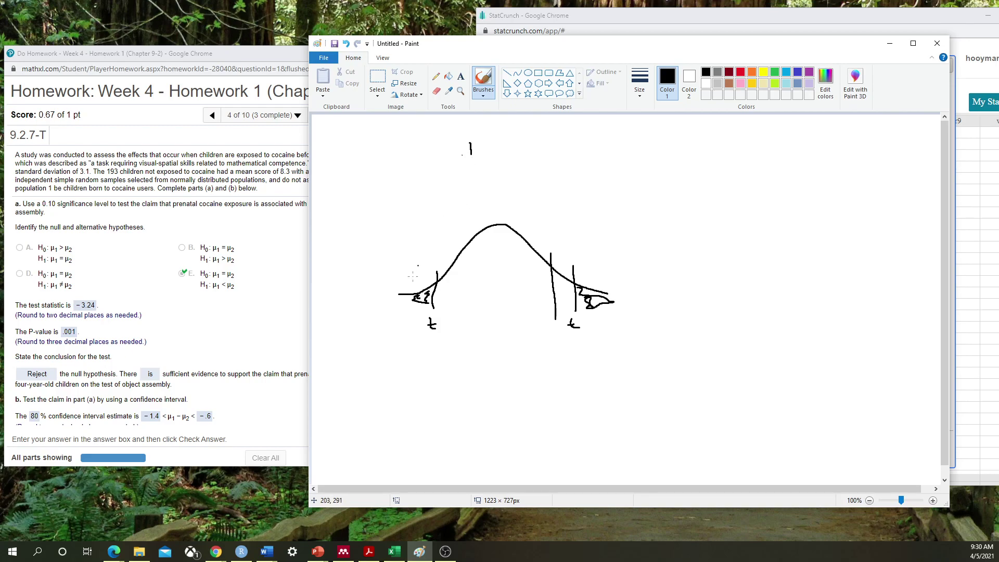
- Label each tail of the curve .05 and write the symbols ≠, < and > with two vertical bars between the last two
drag(414, 255, 417, 258)
drag(615, 246, 620, 252)
mouse_move(573, 188)
mouse_down()
mouse_move(589, 188)
mouse_move(576, 196)
mouse_up()
mouse_move(656, 171)
mouse_down()
mouse_move(648, 178)
mouse_move(688, 191)
mouse_up()
mouse_move(702, 170)
mouse_down()
mouse_move(711, 179)
mouse_move(701, 183)
mouse_up()
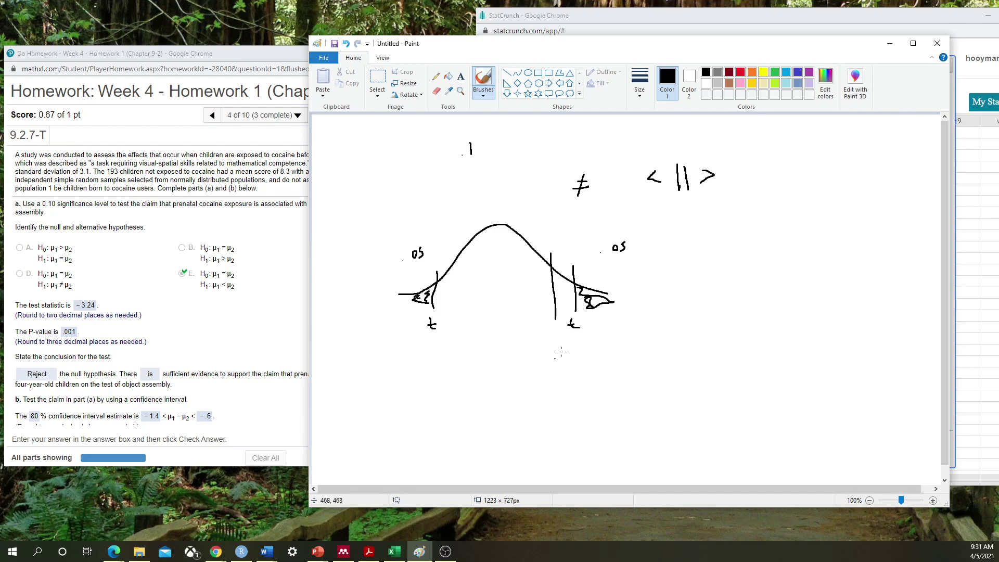
- Shade the strip between the curve's two right-hand lines and connect the top .1, marked as equal to alpha, to both tail labels
drag(553, 274, 568, 315)
mouse_move(422, 243)
mouse_down()
mouse_move(466, 170)
mouse_move(594, 243)
mouse_up()
drag(484, 153, 495, 149)
drag(486, 144, 525, 148)
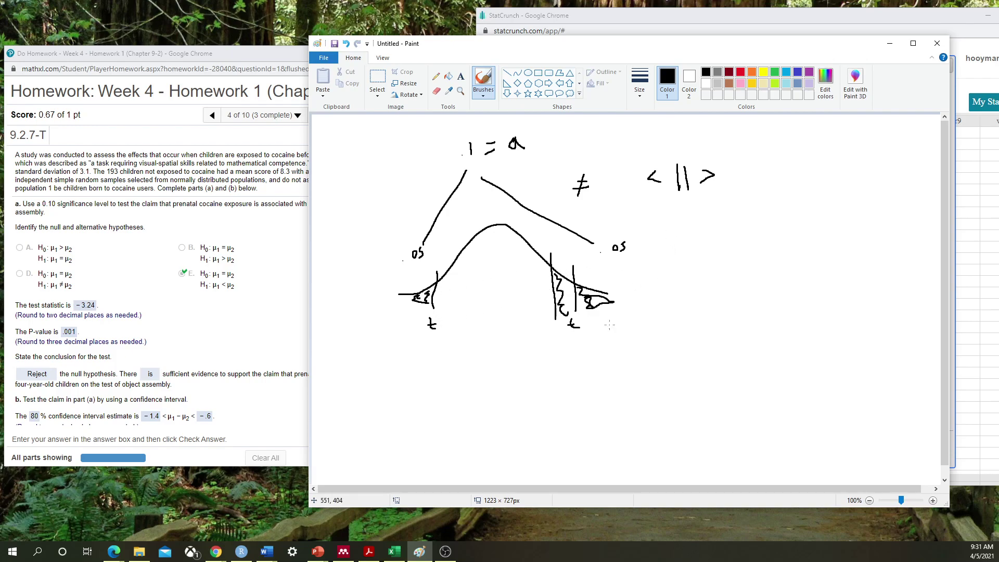
- Write "90% to 80%" beside the curve and mark the inner right-hand line with t and both tails with .1
mouse_move(670, 244)
mouse_down()
mouse_move(687, 238)
mouse_move(690, 247)
mouse_up()
drag(695, 244, 720, 247)
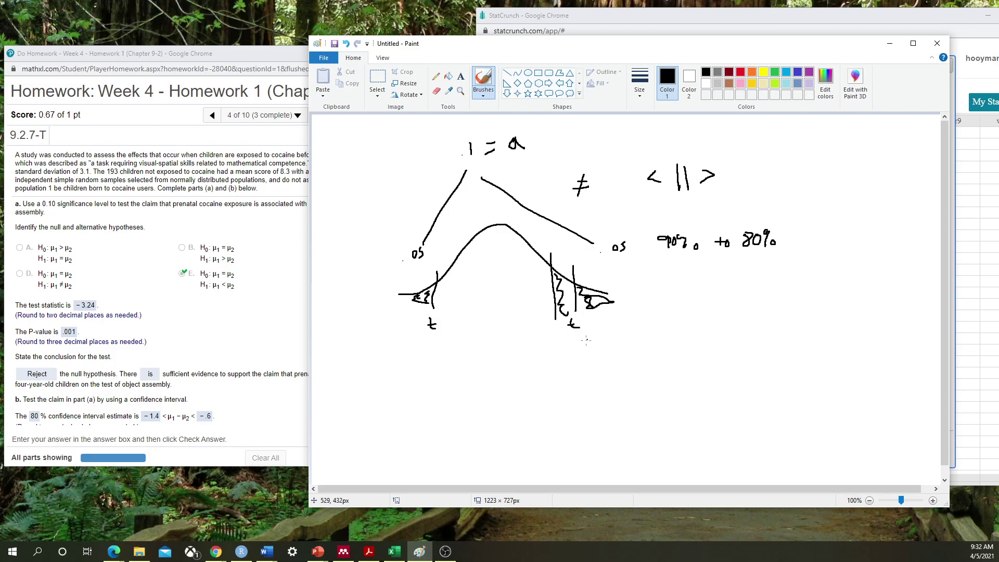
drag(555, 328, 561, 332)
drag(553, 227, 555, 232)
drag(415, 272, 422, 272)
- Write .05 above the curve, add a "95% to 90%" row and head the percentage columns 2t and 1t
mouse_move(602, 134)
mouse_down()
mouse_move(612, 142)
mouse_move(617, 132)
mouse_up()
mouse_move(669, 275)
mouse_down()
mouse_move(661, 276)
mouse_move(674, 292)
mouse_move(697, 278)
mouse_move(693, 292)
mouse_move(708, 289)
mouse_up()
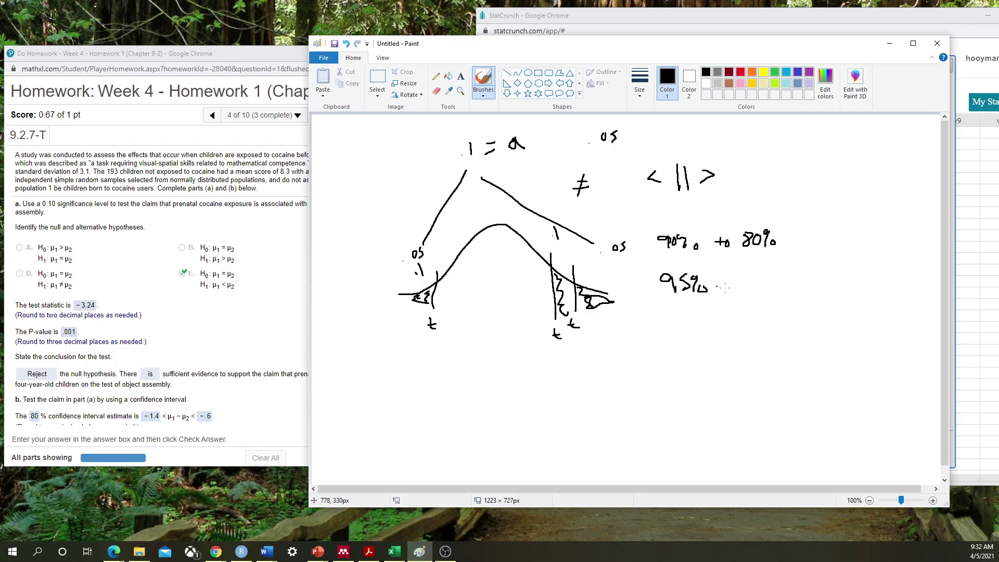
drag(658, 209, 676, 224)
drag(723, 278, 724, 291)
mouse_move(718, 284)
mouse_down()
mouse_move(759, 287)
mouse_move(769, 272)
mouse_up()
mouse_move(770, 267)
mouse_down()
mouse_move(772, 285)
mouse_move(788, 281)
mouse_up()
click(774, 284)
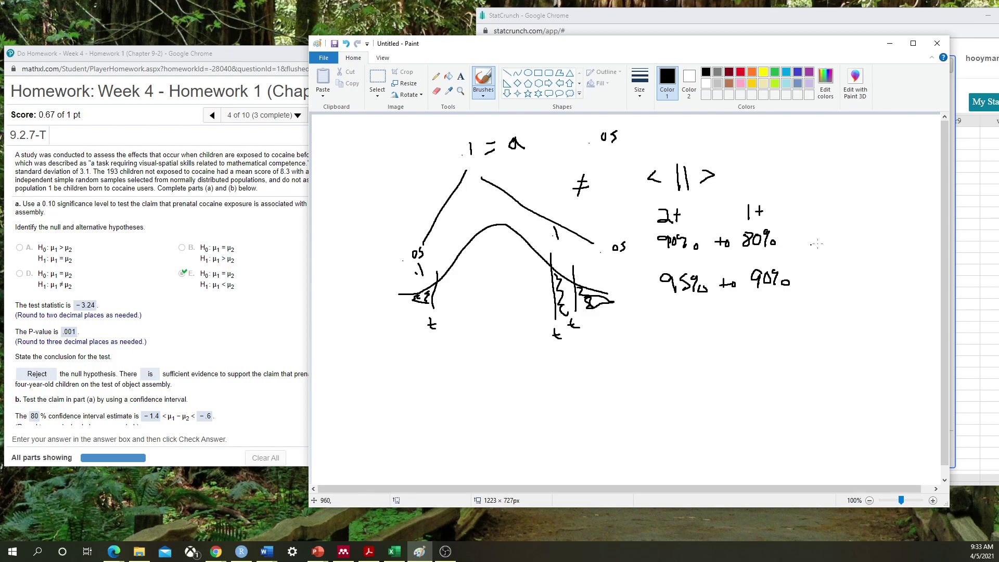
- Add a "99% to 98%" row and write the alpha levels .1, .05 and .01 beside the three rows
mouse_move(830, 229)
mouse_down()
mouse_move(834, 286)
mouse_move(844, 275)
mouse_move(848, 285)
mouse_move(839, 313)
mouse_move(851, 324)
mouse_up()
click(815, 291)
mouse_move(681, 310)
mouse_down()
mouse_move(683, 324)
mouse_move(703, 311)
mouse_move(699, 325)
mouse_move(763, 310)
mouse_move(770, 323)
mouse_up()
mouse_move(782, 307)
mouse_down()
mouse_move(773, 308)
mouse_move(791, 306)
mouse_move(794, 324)
mouse_move(802, 318)
mouse_up()
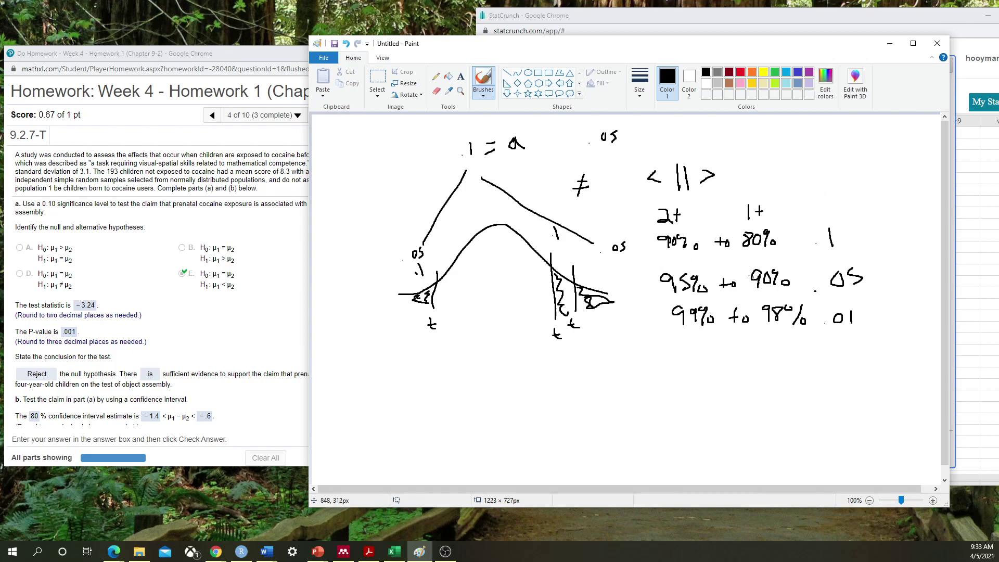
key(ctrl+z)
click(394, 363)
mouse_move(823, 196)
mouse_down()
mouse_move(819, 204)
mouse_move(853, 199)
mouse_up()
- Switch back to StatCrunch and compute the two-sample T confidence interval for μ1 - μ2 at the .8 level
click(247, 61)
click(529, 18)
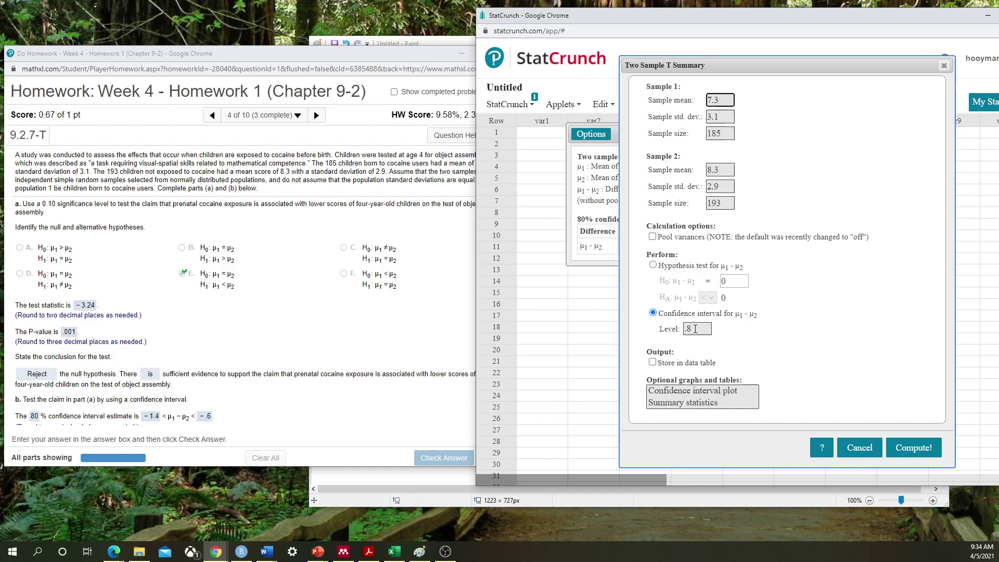
click(731, 326)
scroll(165, 308, down, 1)
scroll(165, 308, down, 1)
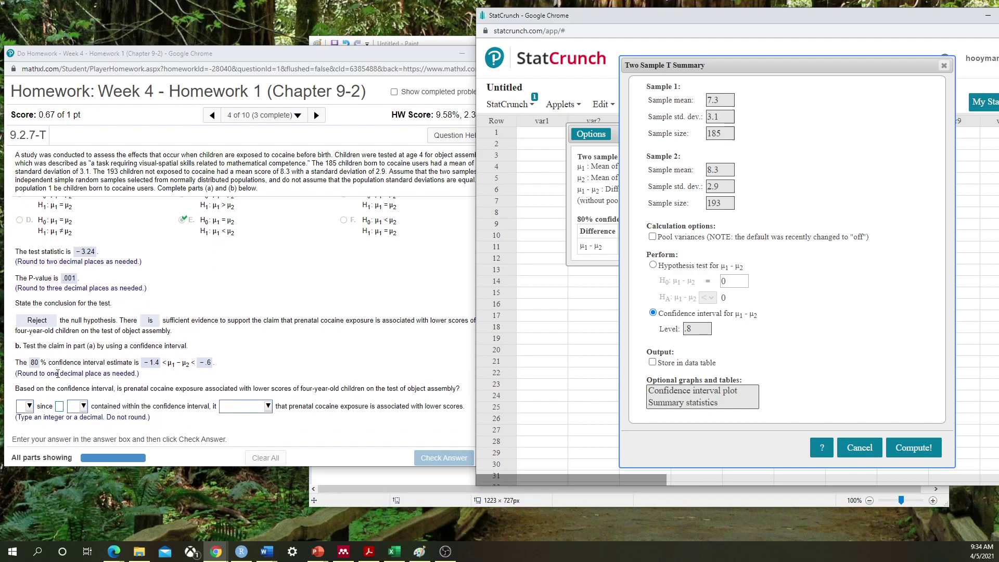
click(903, 449)
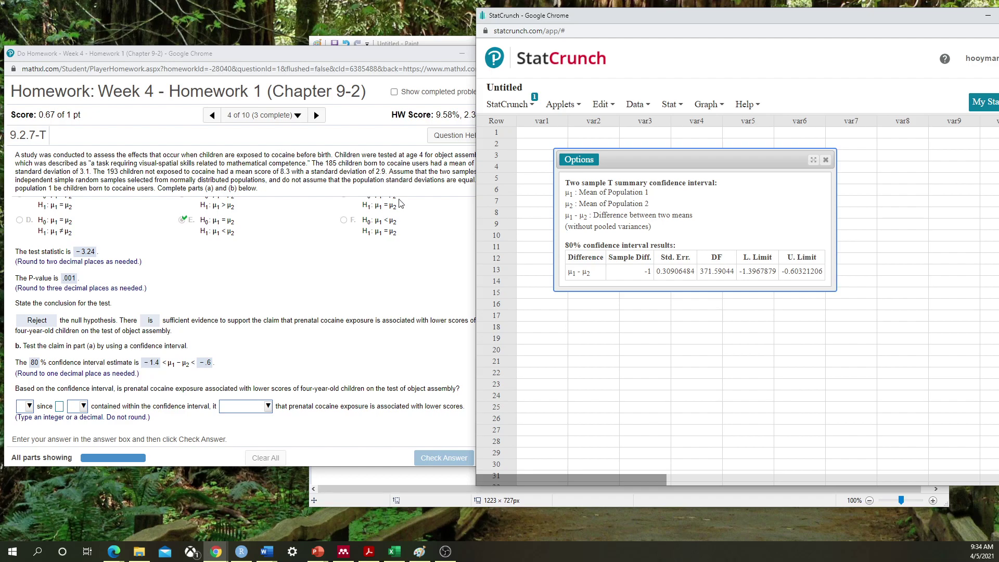
- Return to the homework and move ahead to question 6, the BMI problem 9.2.14-T
click(363, 60)
click(317, 116)
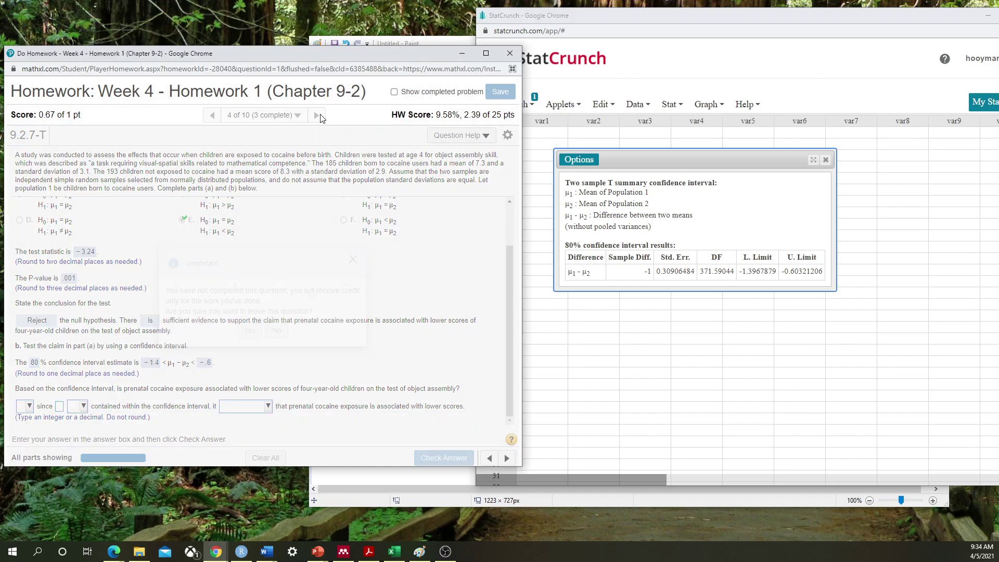
click(250, 330)
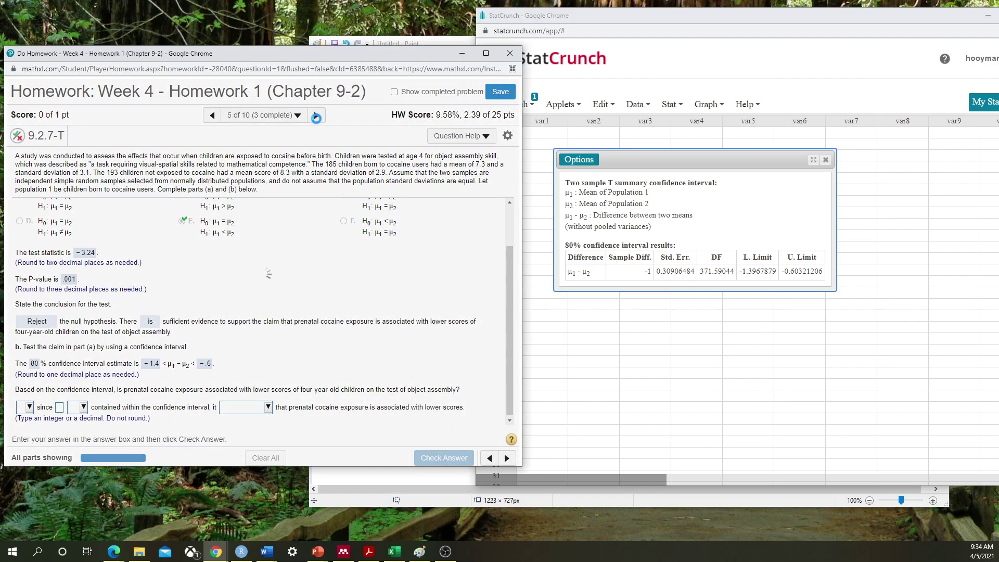
click(317, 115)
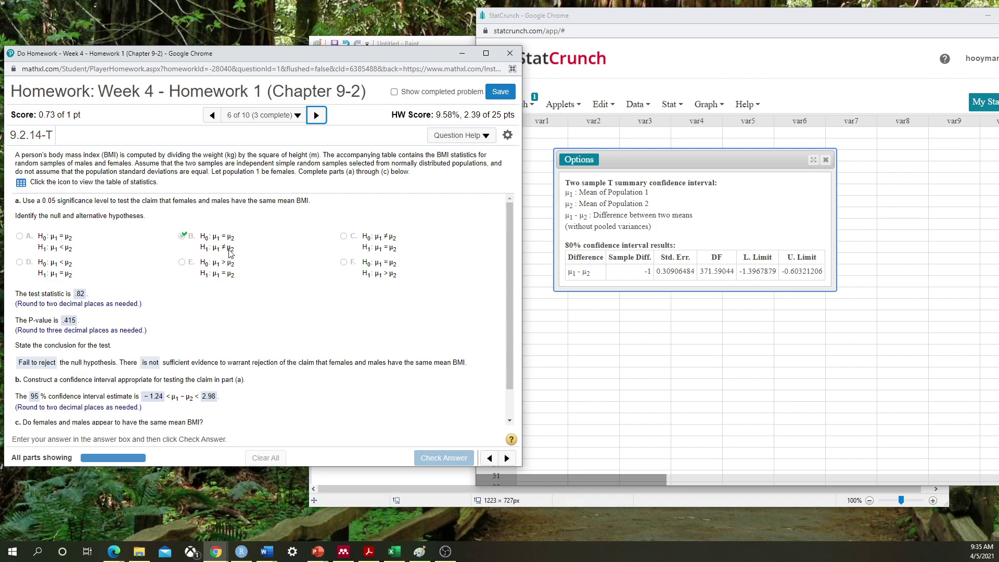
click(633, 21)
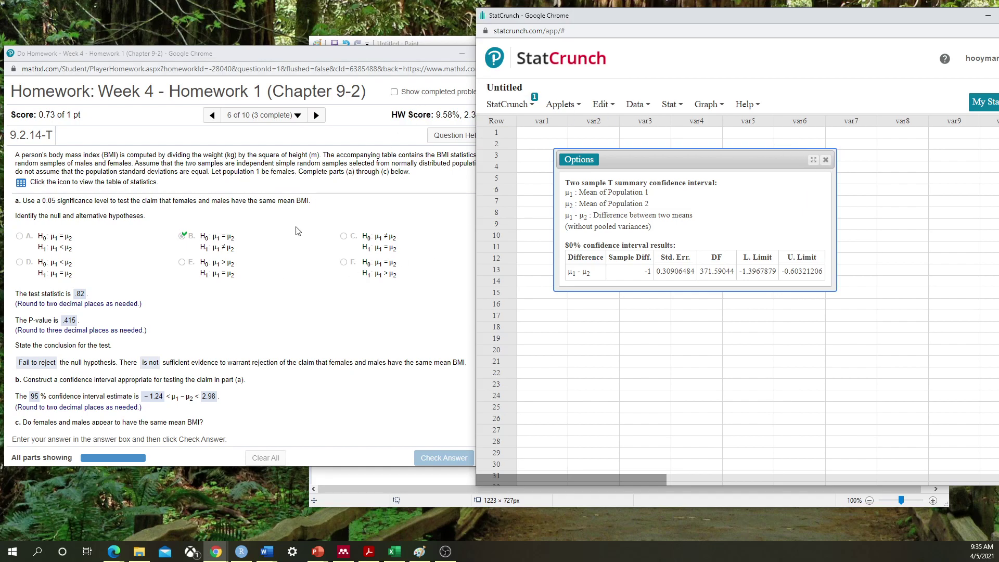
- Go back to homework question 4, the prenatal cocaine exposure problem 9.2.7-T
click(212, 115)
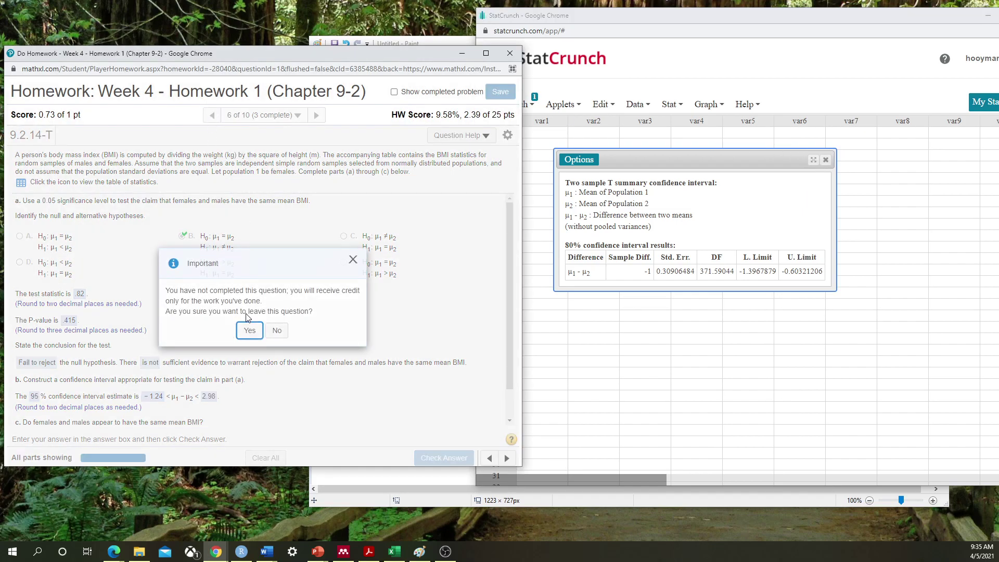
click(249, 330)
click(212, 115)
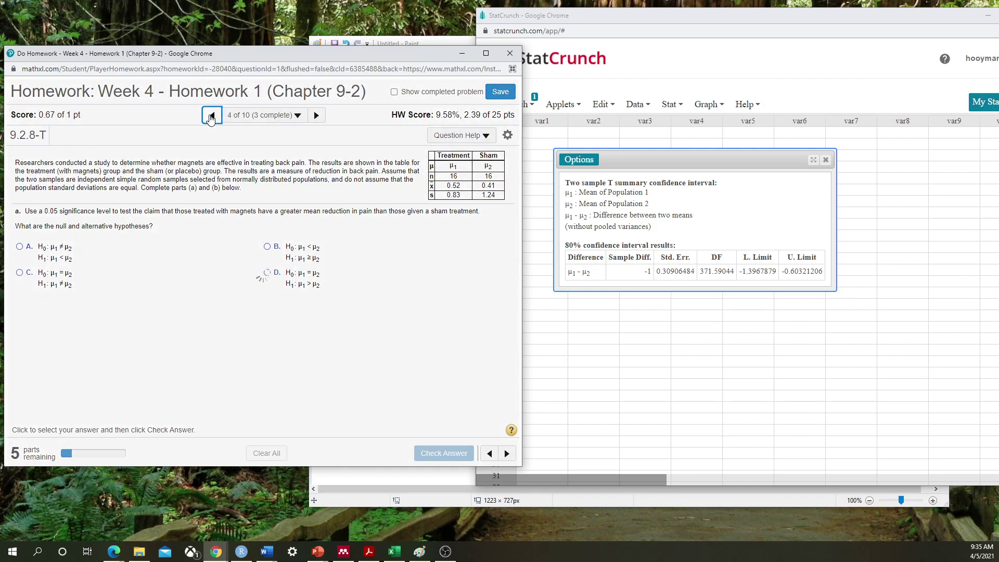
- Switch to the Excel workbook "Ind t and CI calculation (PC) (1)" and arrange it beside the homework window
click(395, 551)
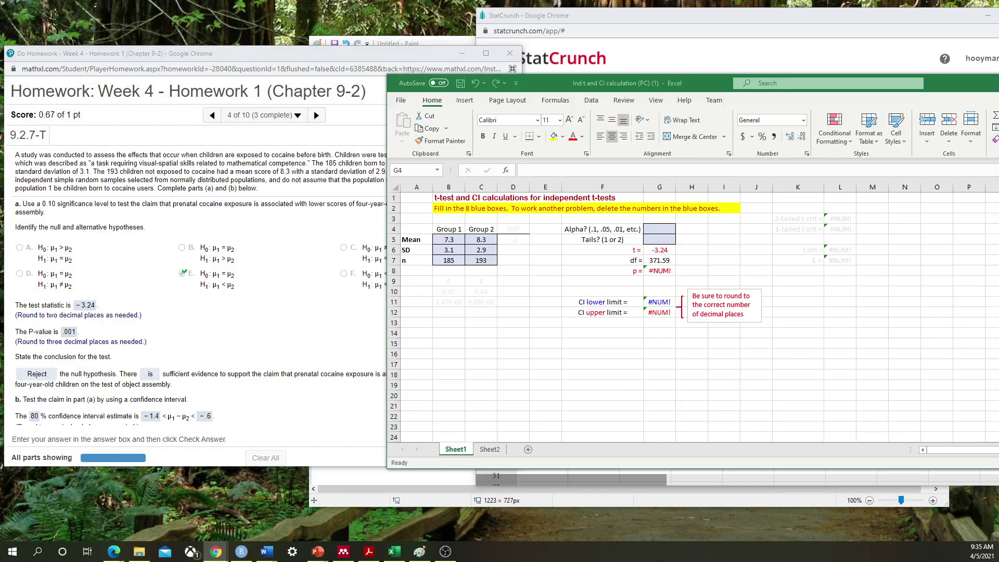
drag(704, 87, 675, 85)
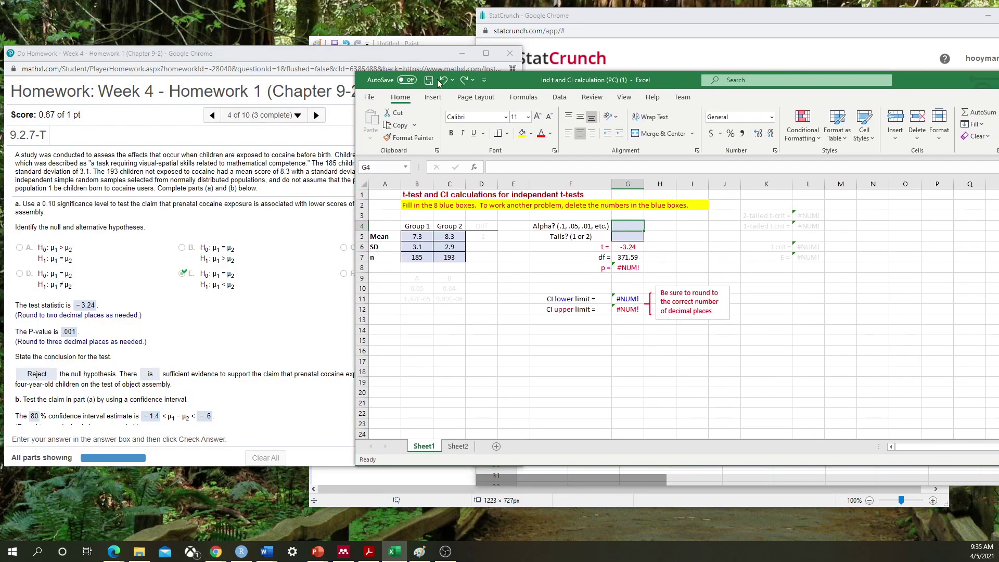
click(286, 56)
mouse_move(285, 55)
mouse_down()
mouse_move(241, 64)
mouse_move(282, 61)
mouse_up()
click(667, 80)
drag(666, 80, 690, 79)
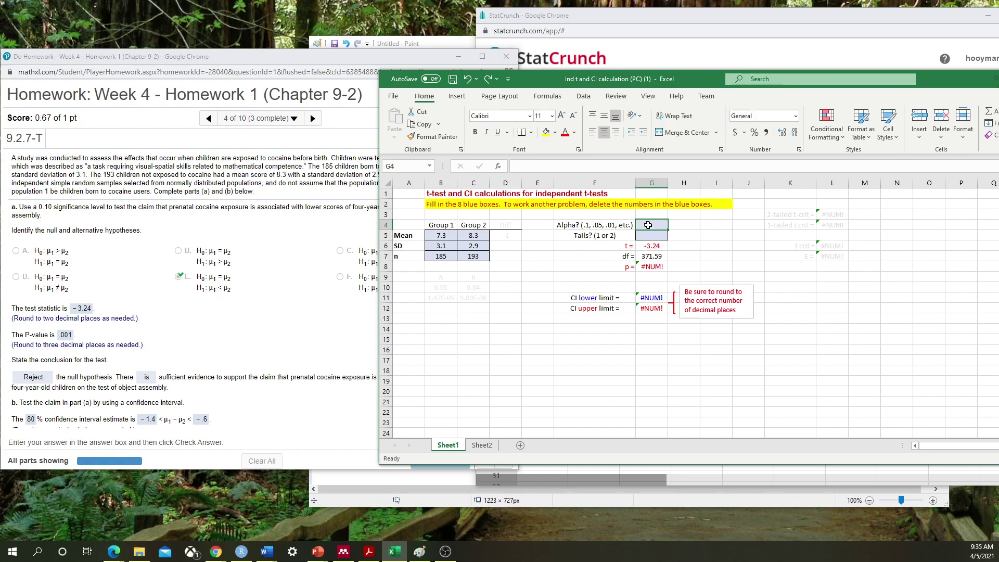
- Set alpha to .1 and tails to 1 in the independent t-test sheet
text(.1)
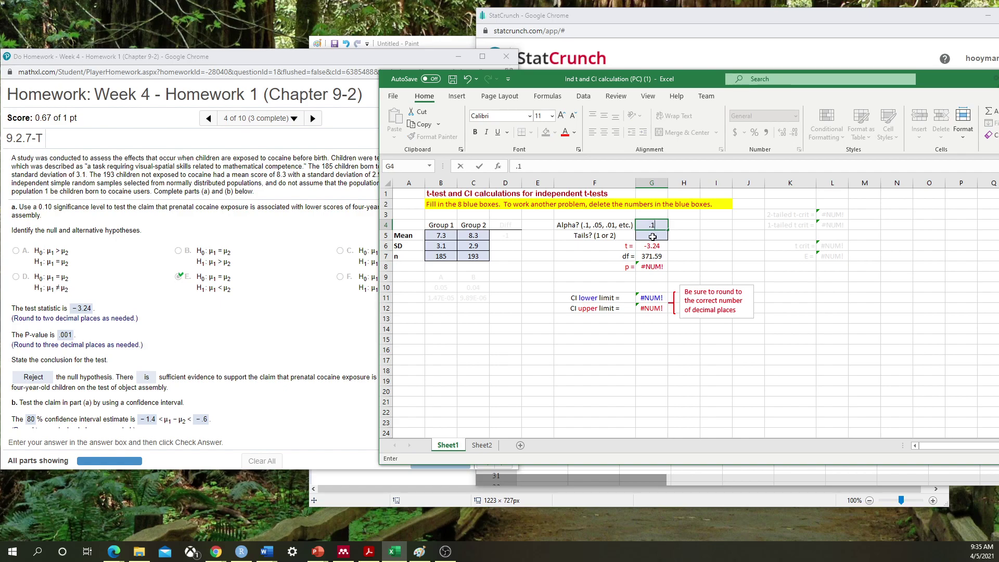
key(Return)
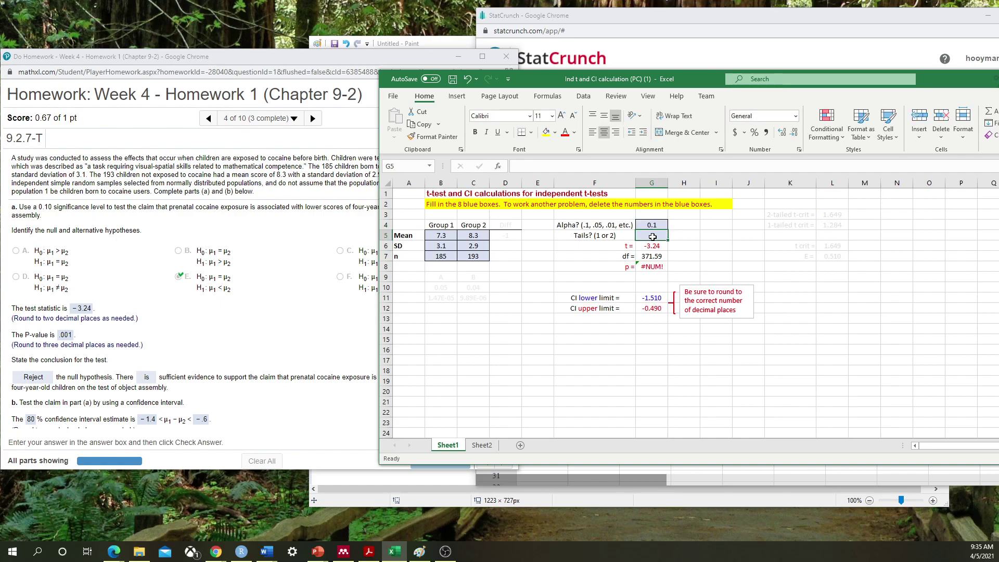
text(1)
key(Return)
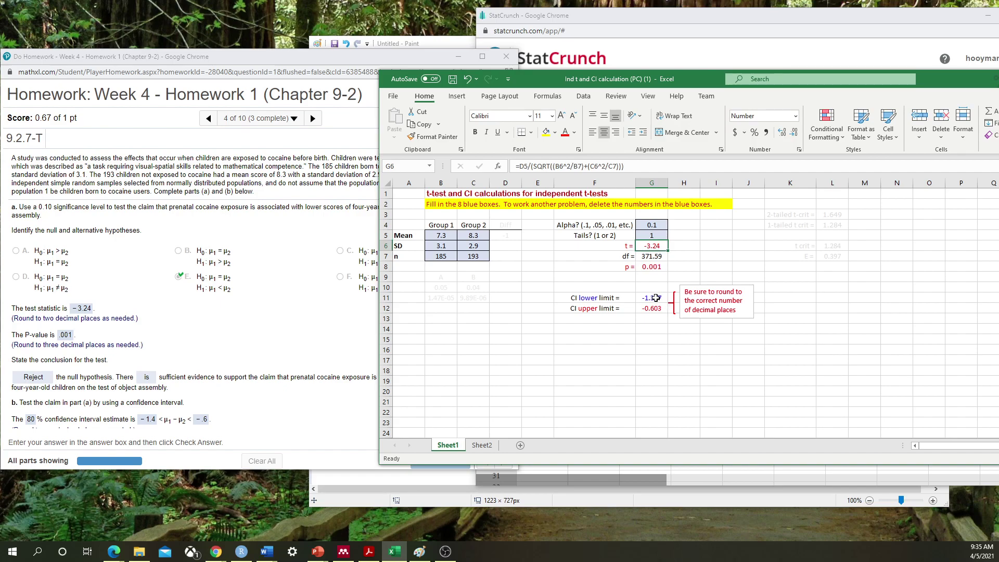
- Compare the lower and upper confidence limits in StatCrunch's 80% result with those in the Excel sheet
click(667, 15)
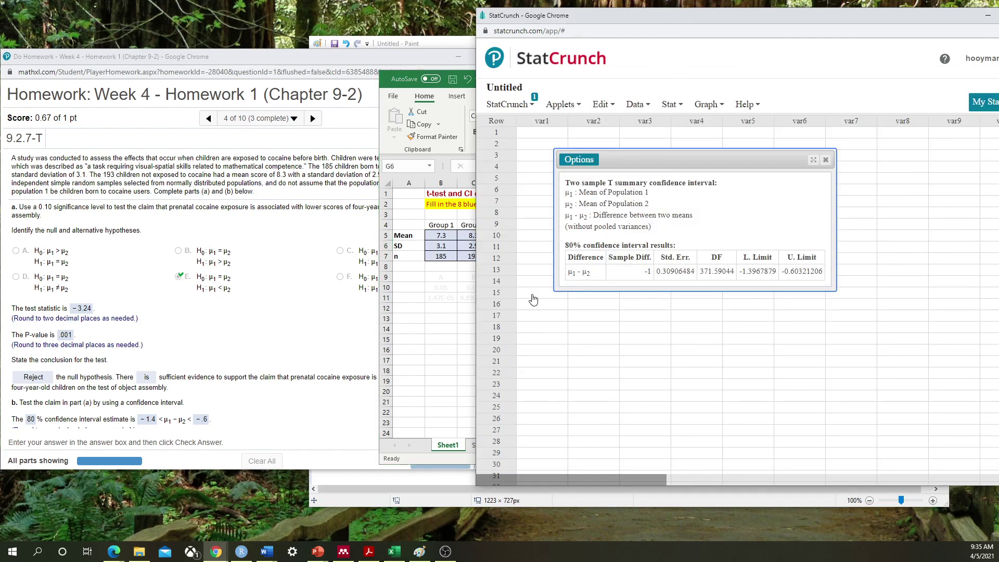
click(382, 79)
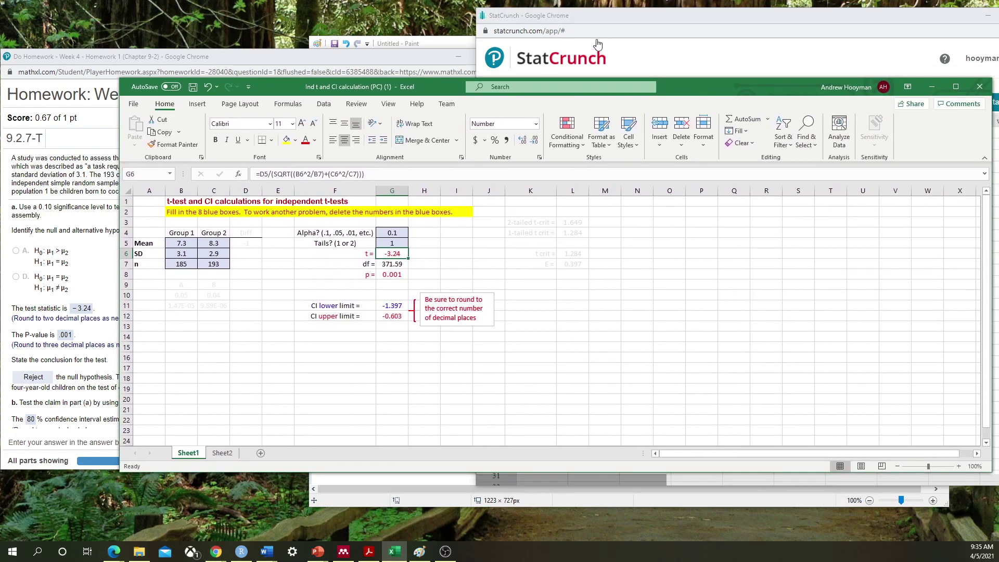
click(627, 20)
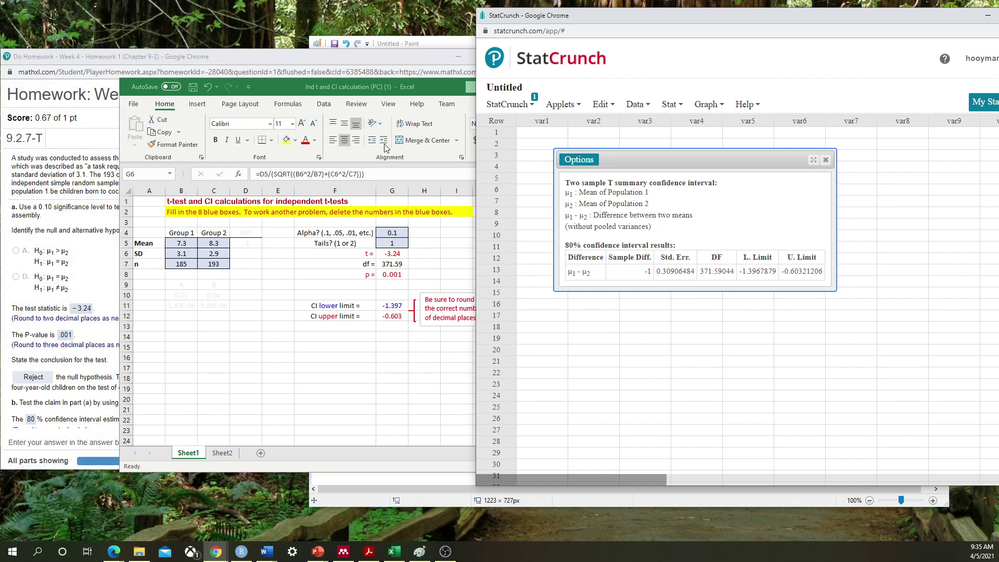
click(432, 86)
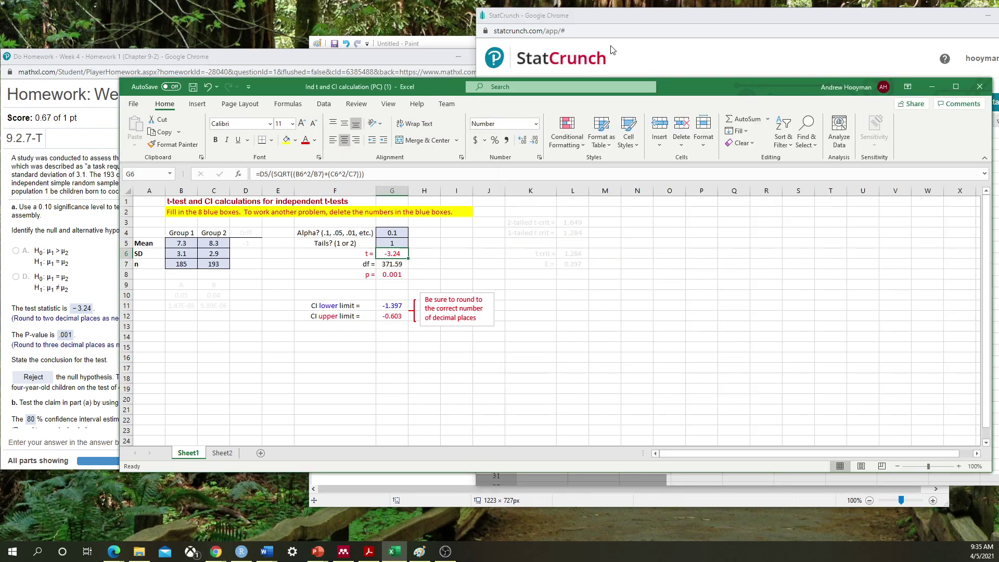
- Switch to StatCrunch and reopen the settings of the 80% two-sample T confidence interval
click(637, 17)
click(579, 160)
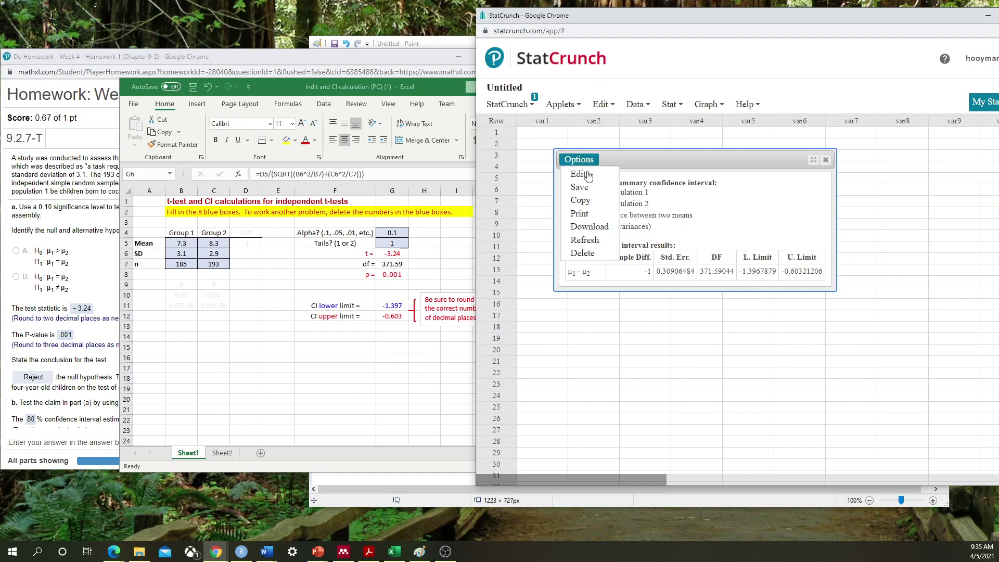
click(586, 173)
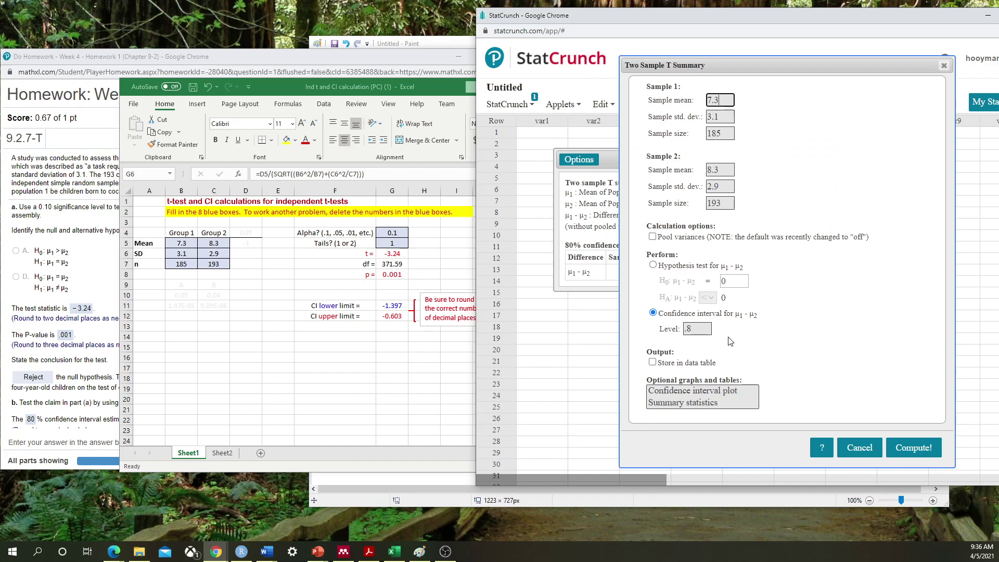
- Select the critical t and E cells K3:L7 in Excel and compare them with the handwritten confidence-level table in Paint
click(435, 86)
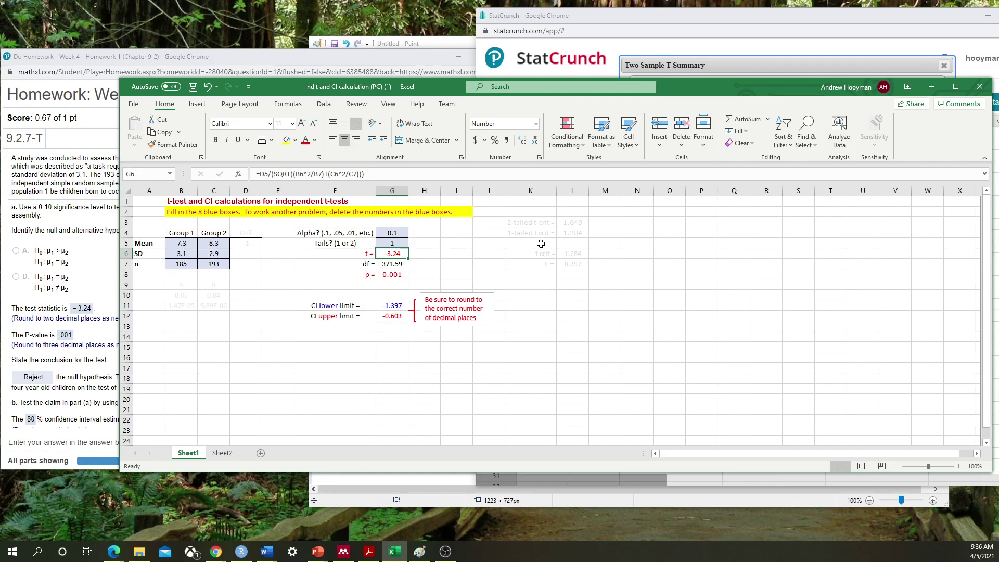
drag(515, 222, 573, 263)
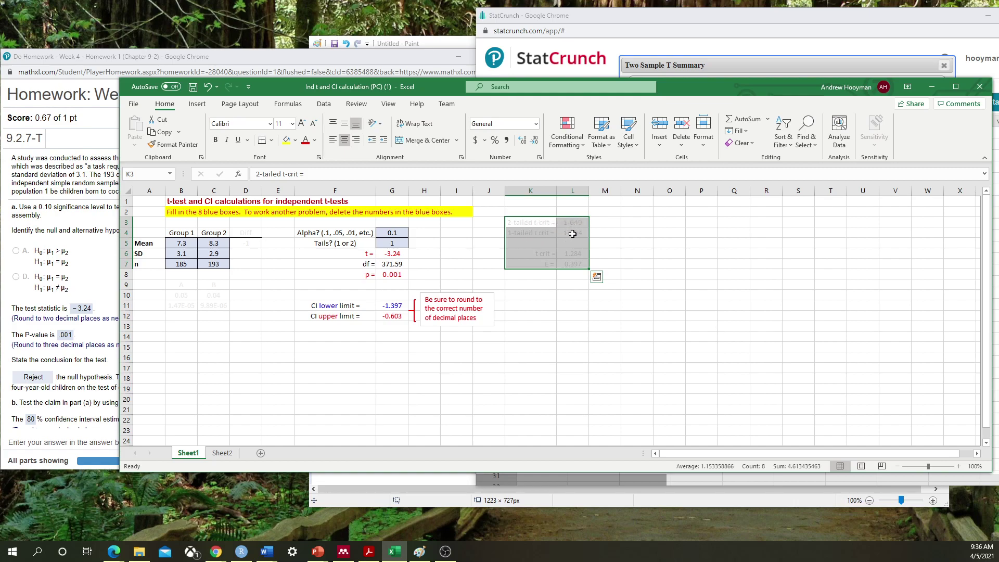
click(372, 504)
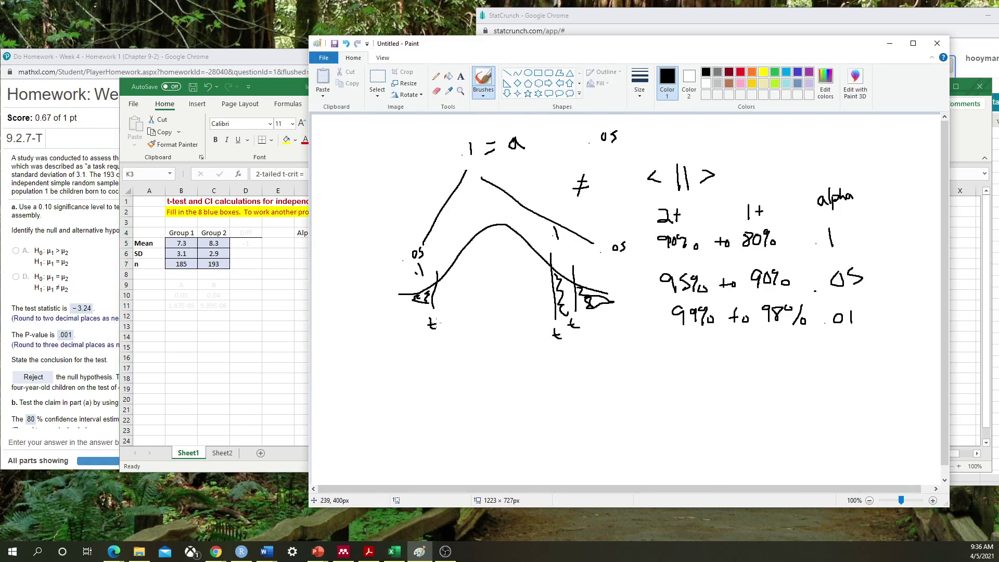
click(270, 96)
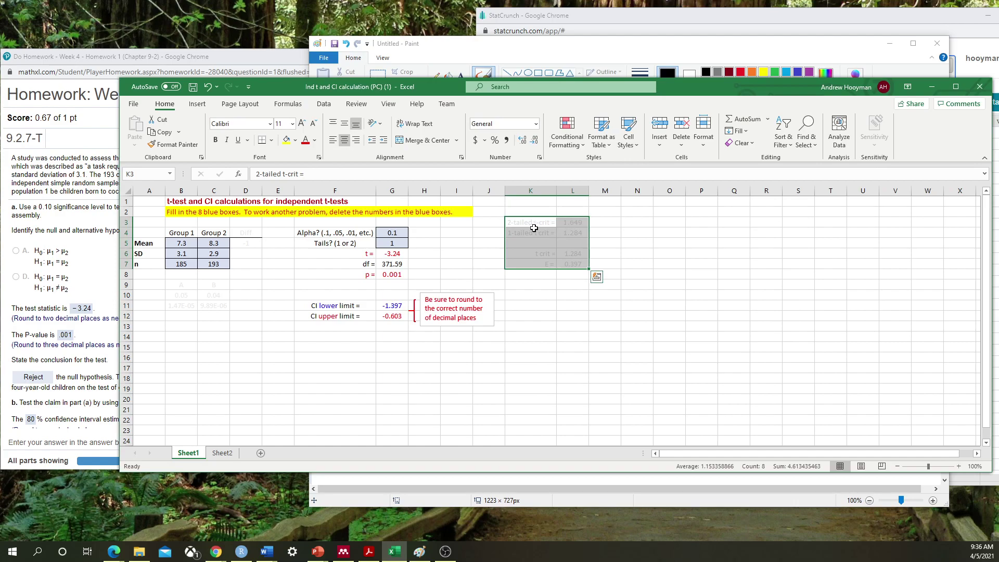
click(661, 488)
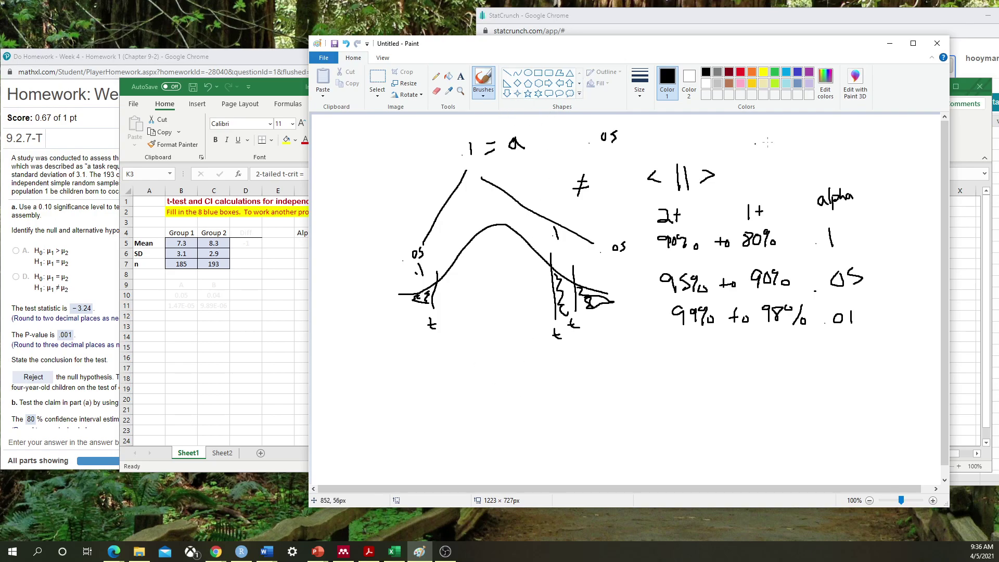
click(965, 137)
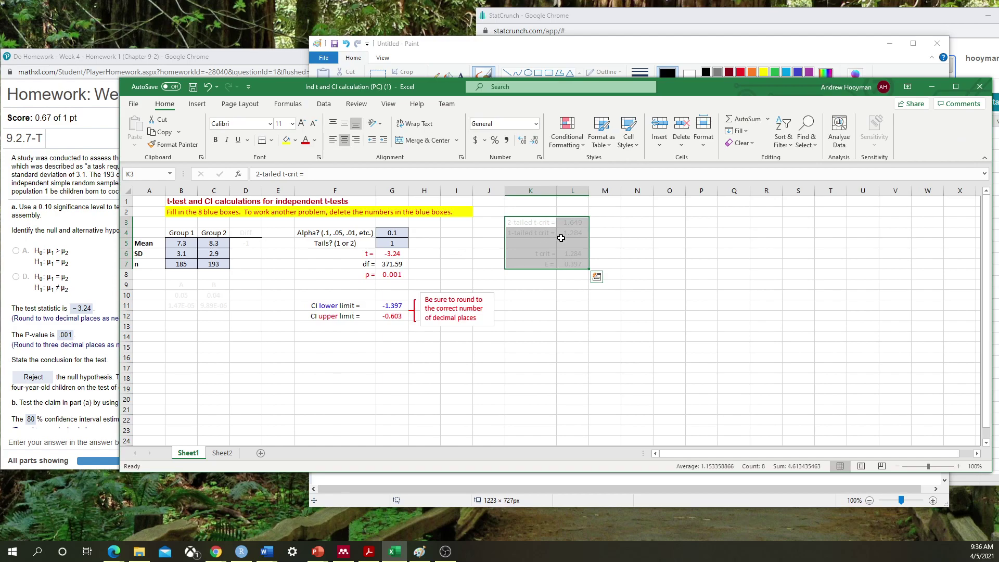
click(524, 54)
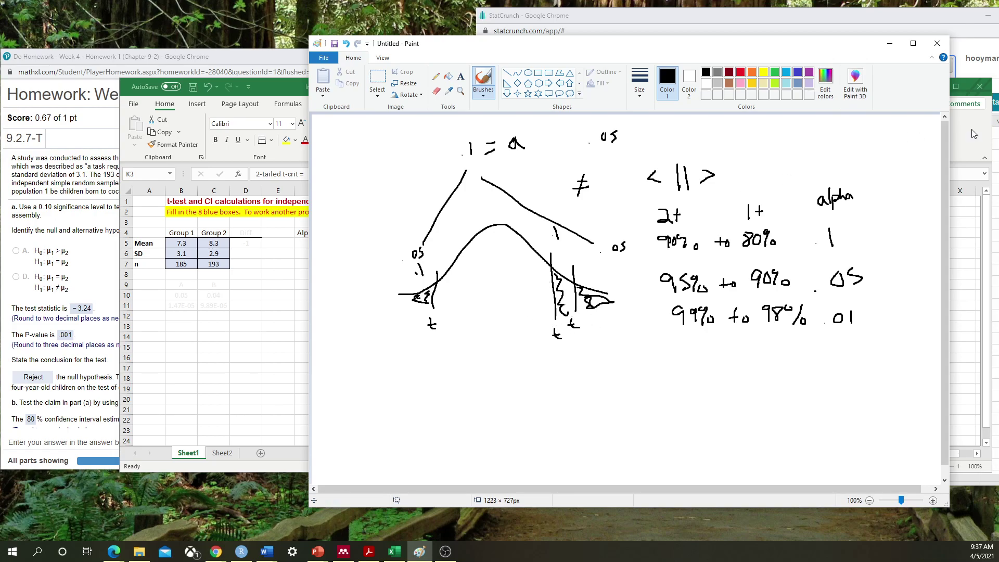
key(alt+Tab)
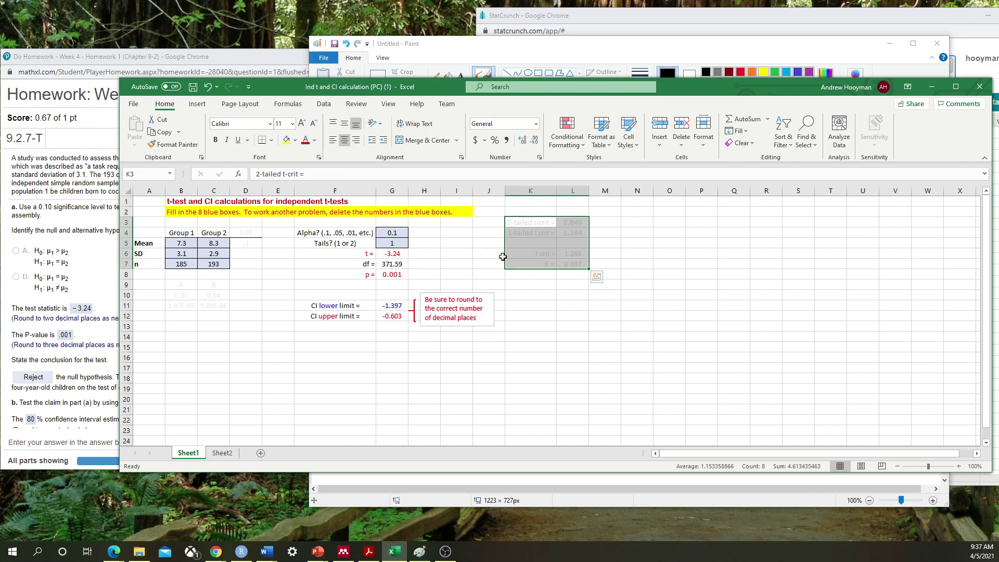
click(486, 52)
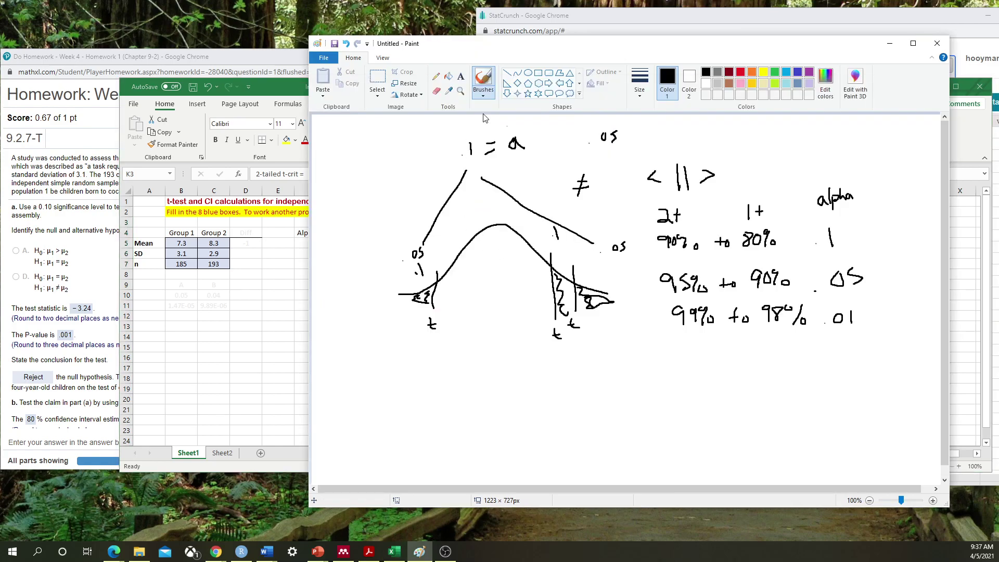
- Return to the homework, move ahead to question 6 on BMI and view its confidence interval parts
click(580, 21)
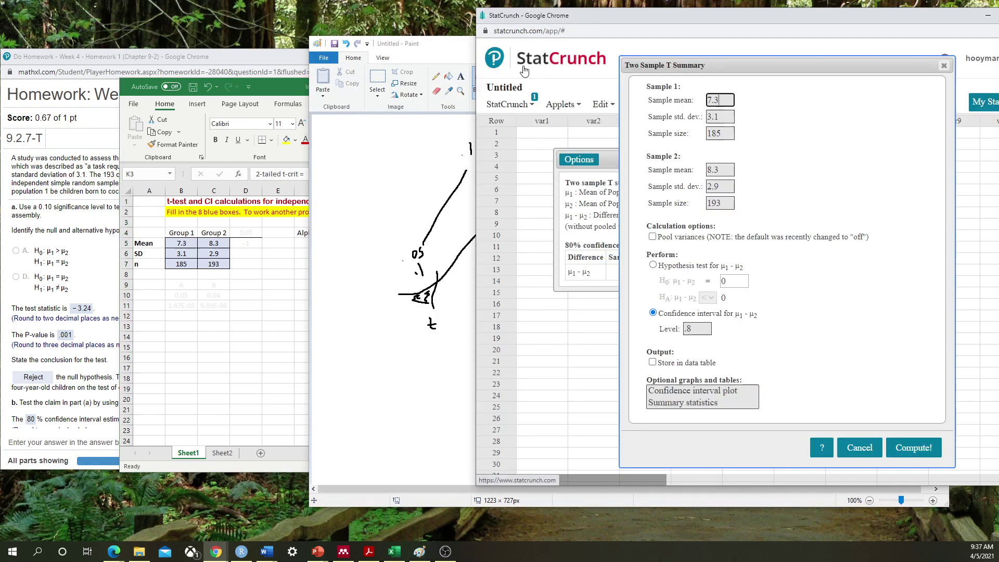
click(252, 60)
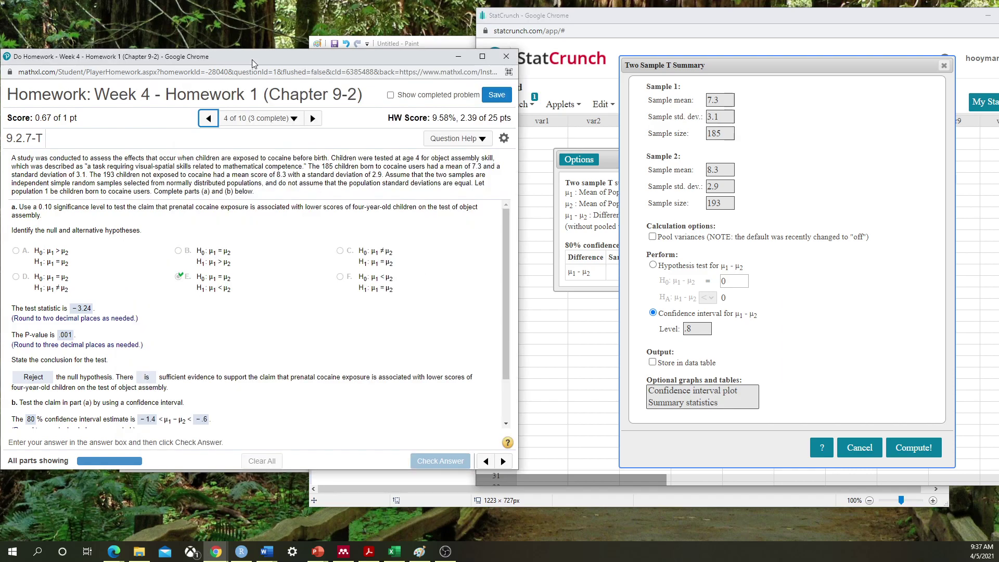
click(313, 119)
key(Return)
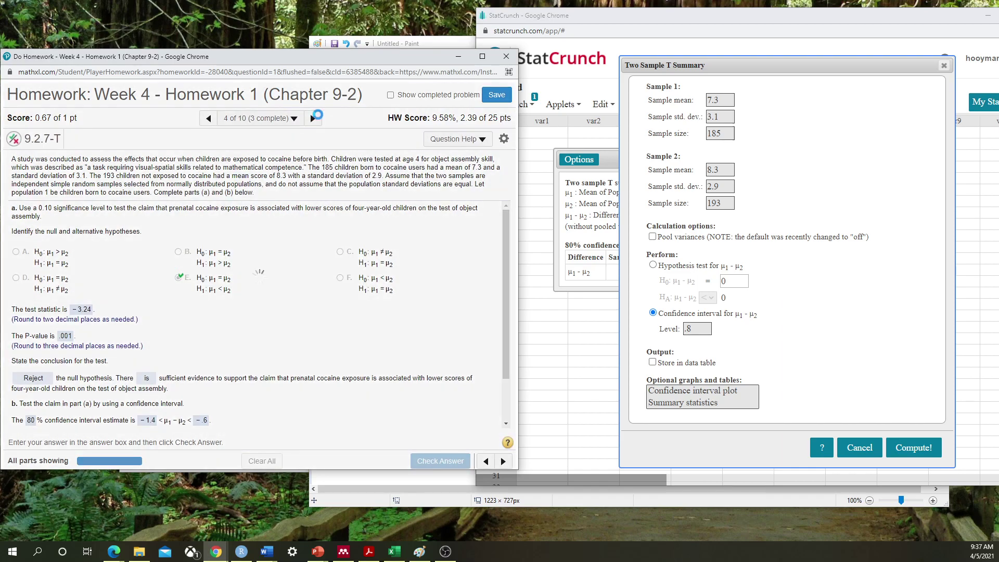
click(313, 119)
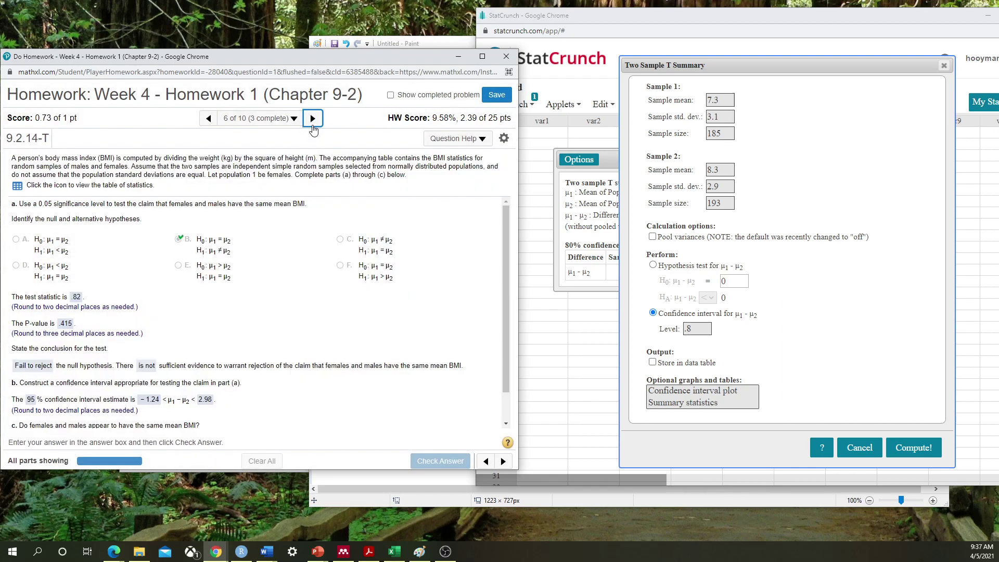
scroll(302, 240, down, 1)
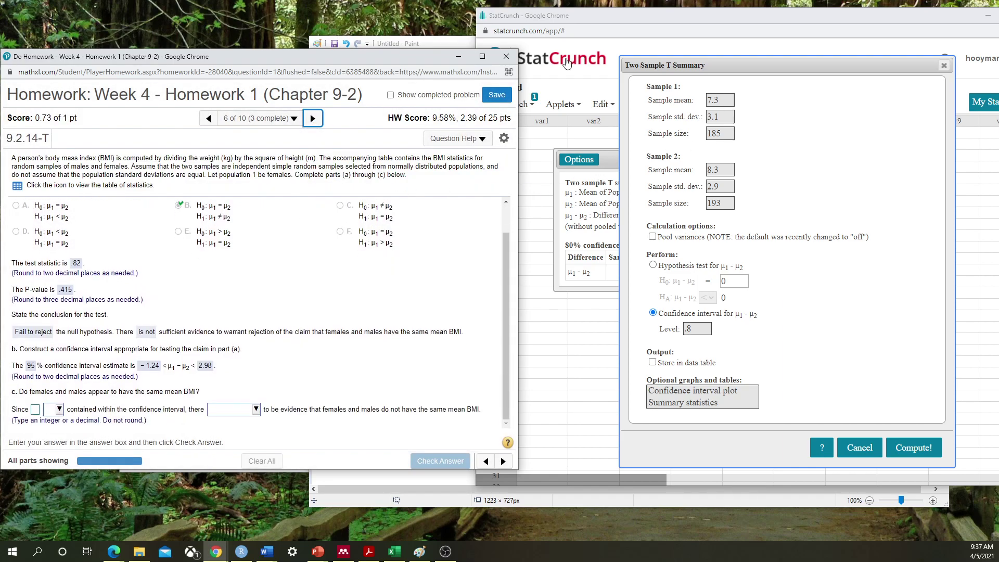
- Switch to StatCrunch, close the 80% interval's settings and show the second stored two-sample T confidence interval in the upper part of the data table
click(635, 18)
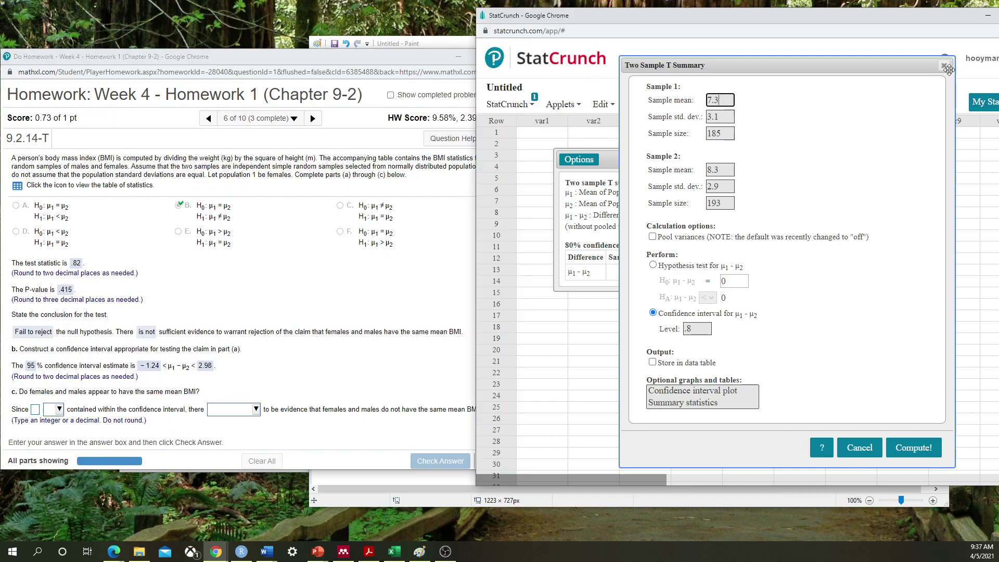
click(913, 447)
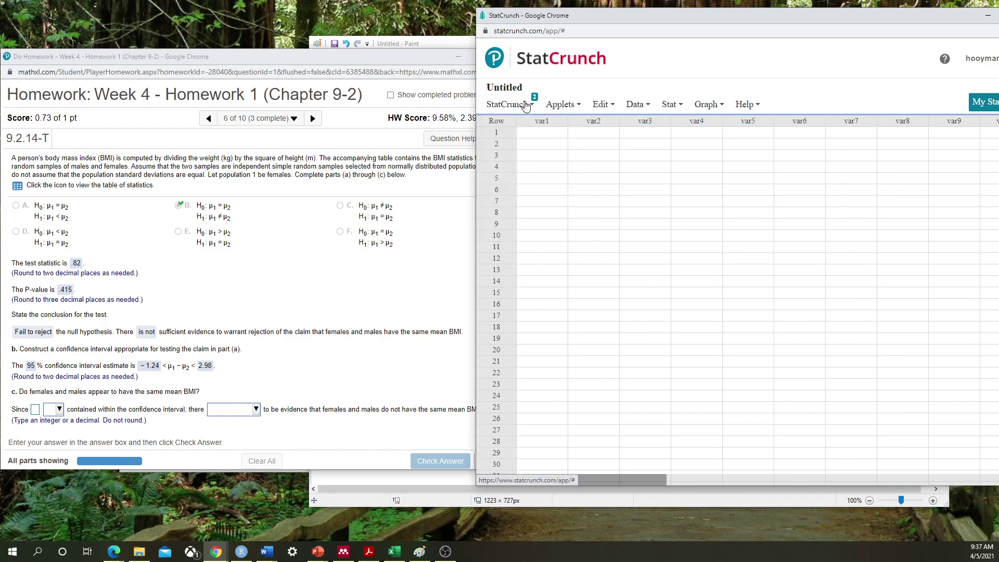
click(526, 105)
mouse_move(541, 151)
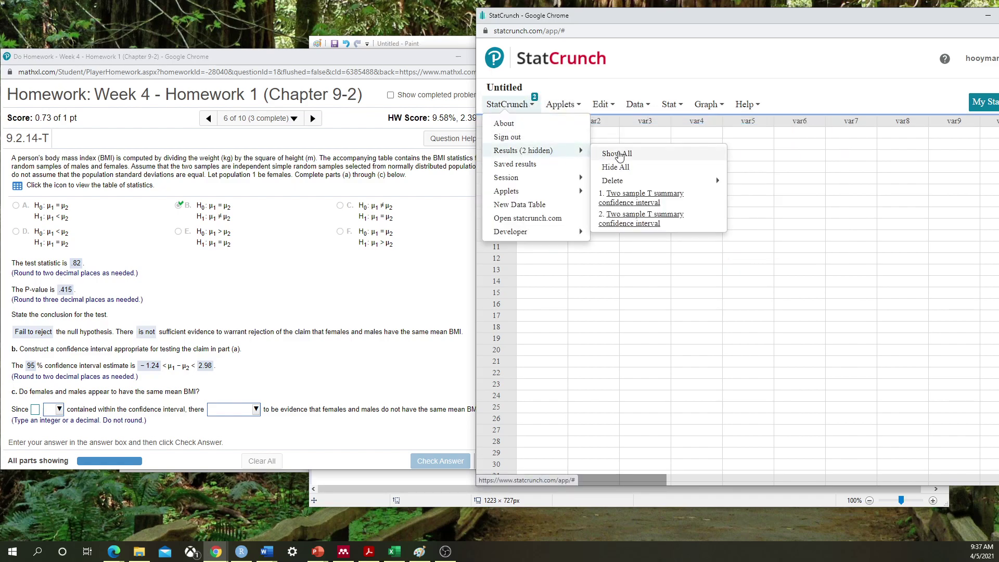
click(636, 220)
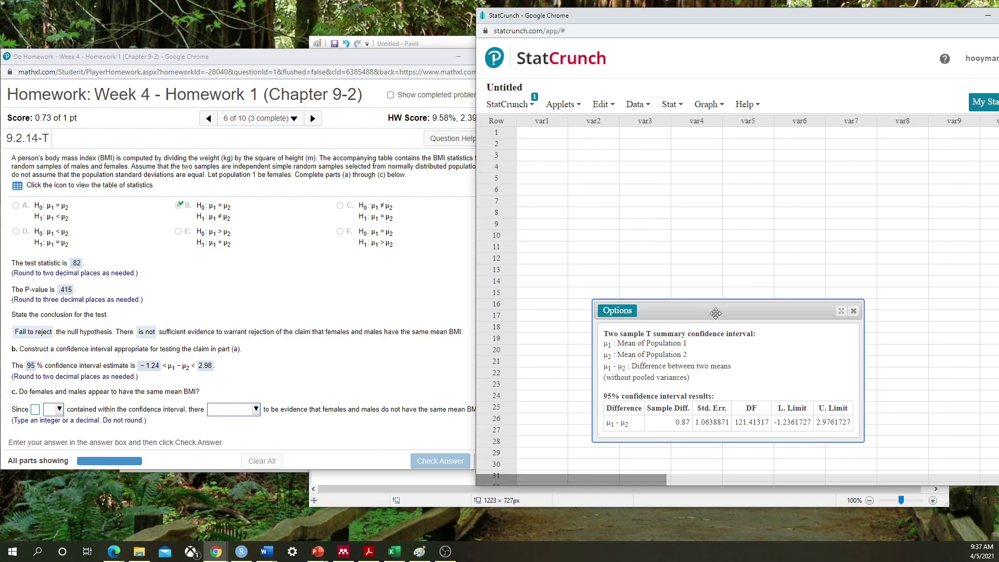
drag(719, 315, 702, 186)
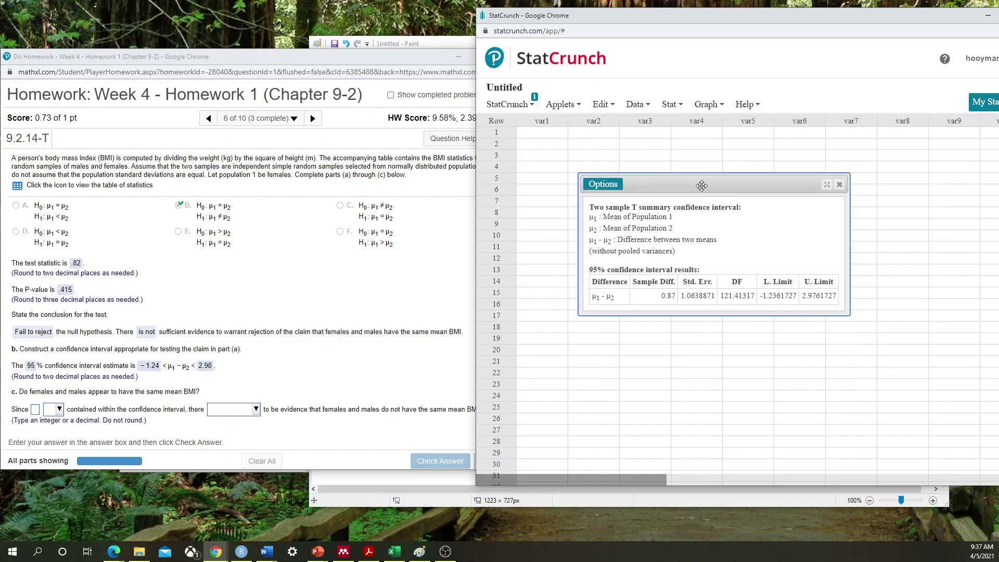
- Show Sheet2 of the Excel t-test workbook and check the female and male BMI statistics table in the homework
click(394, 551)
click(222, 453)
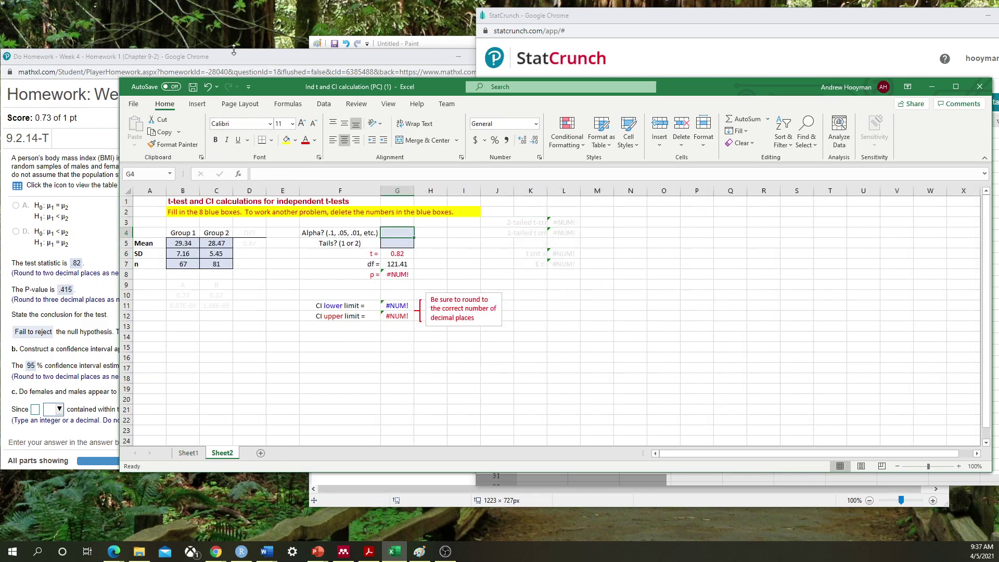
click(232, 57)
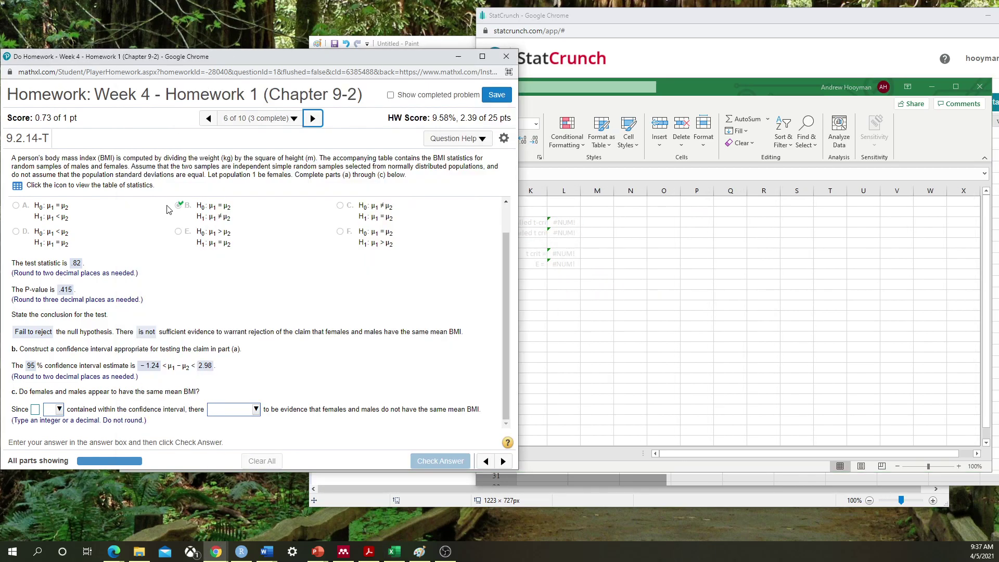
click(17, 186)
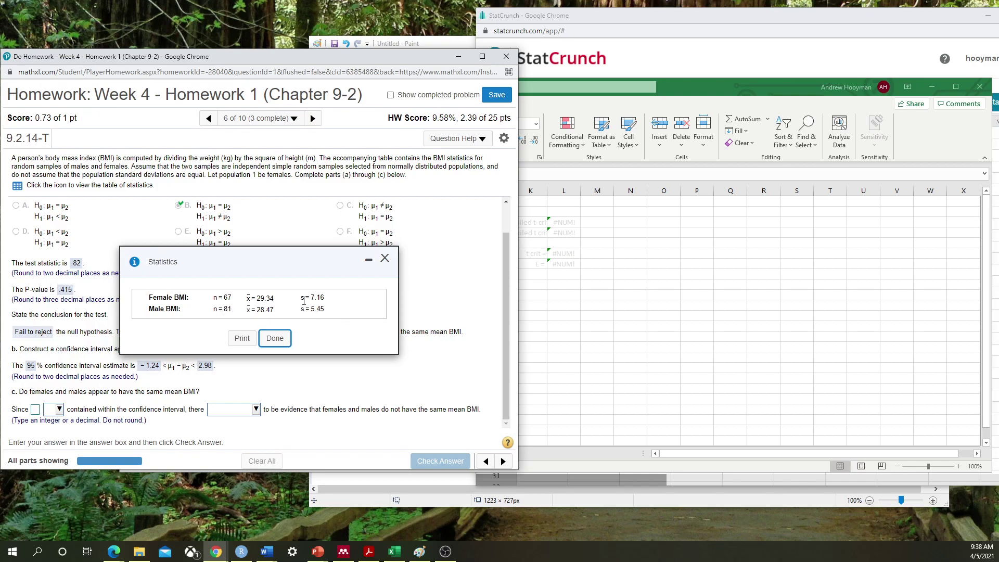
click(385, 259)
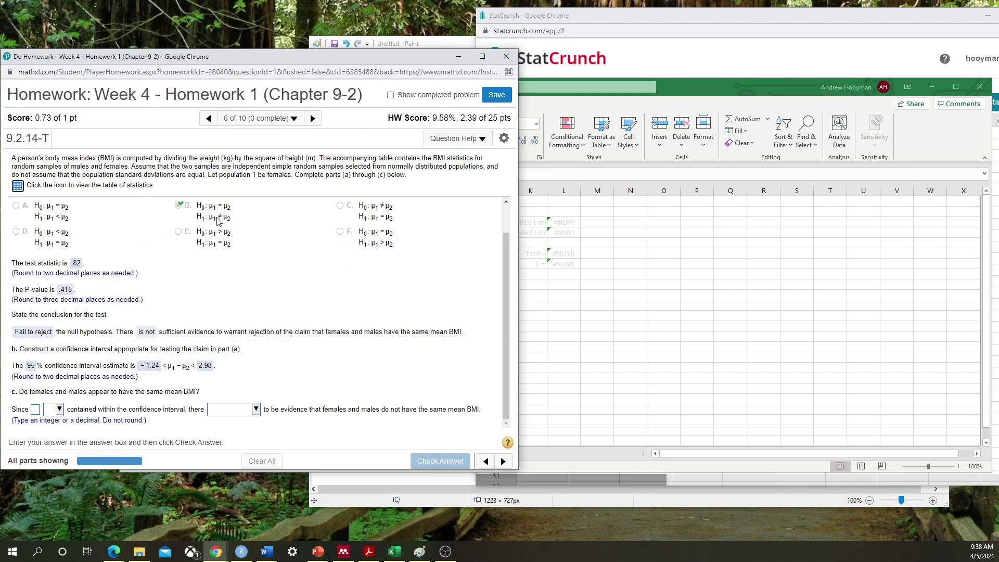
- Review question 6's significance level, selected hypotheses, test results and confidence interval answer in the homework
scroll(166, 237, up, 1)
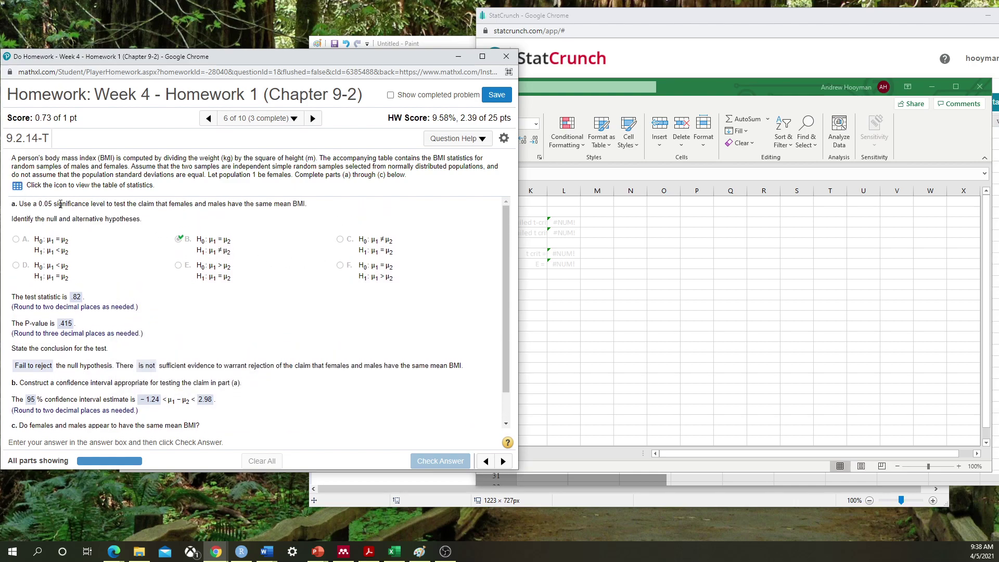
scroll(175, 264, down, 1)
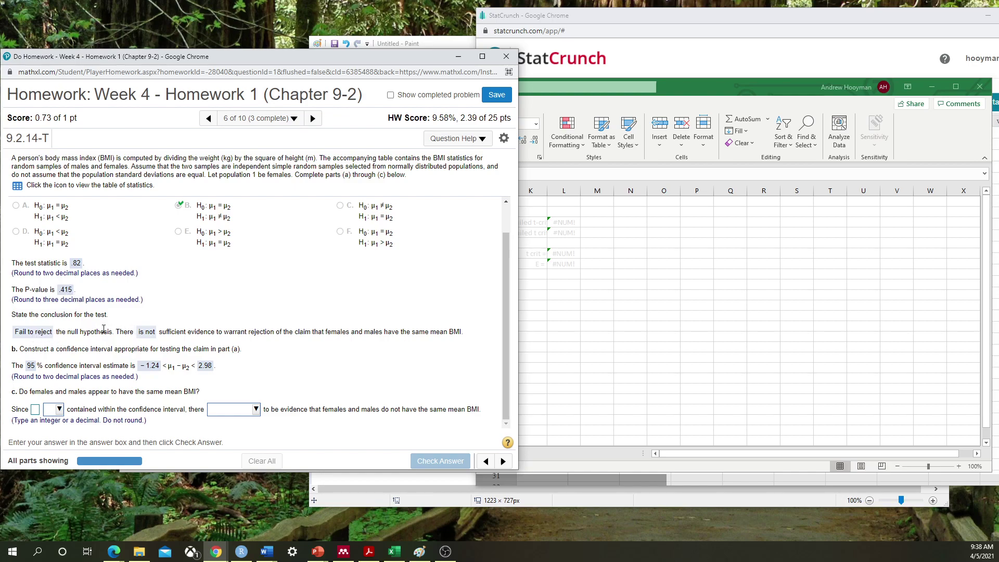
scroll(57, 296, up, 1)
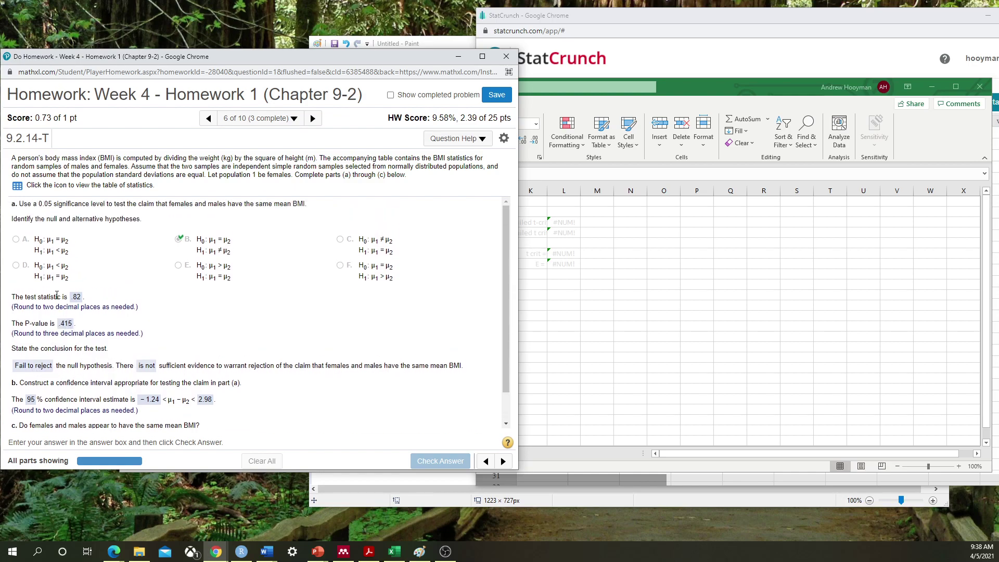
scroll(97, 255, down, 1)
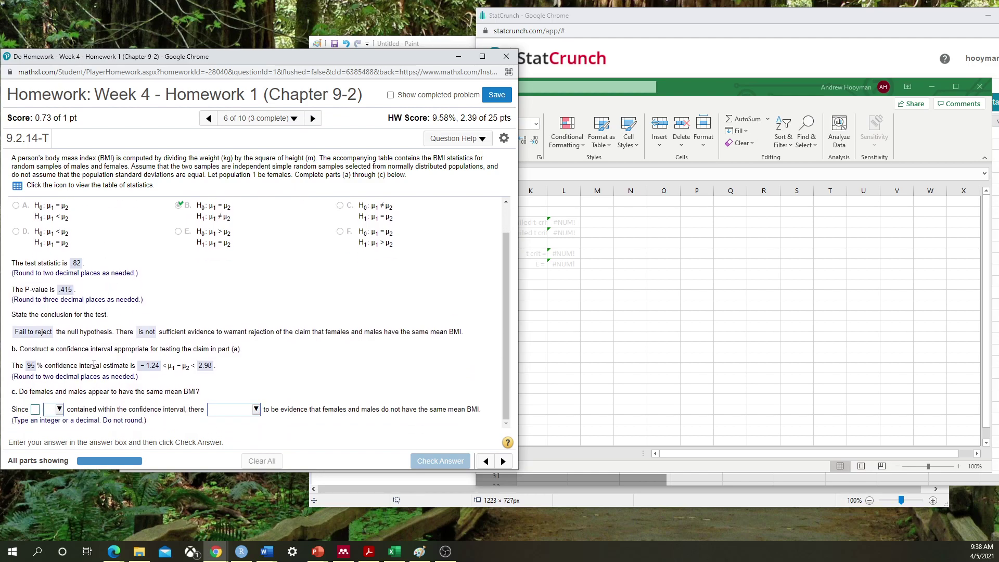
scroll(77, 359, up, 1)
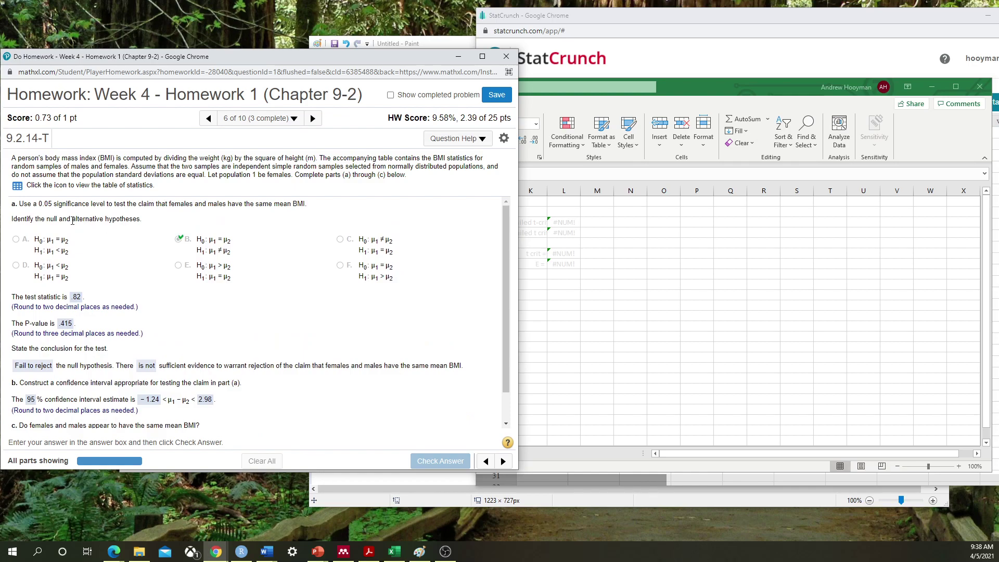
scroll(79, 333, down, 1)
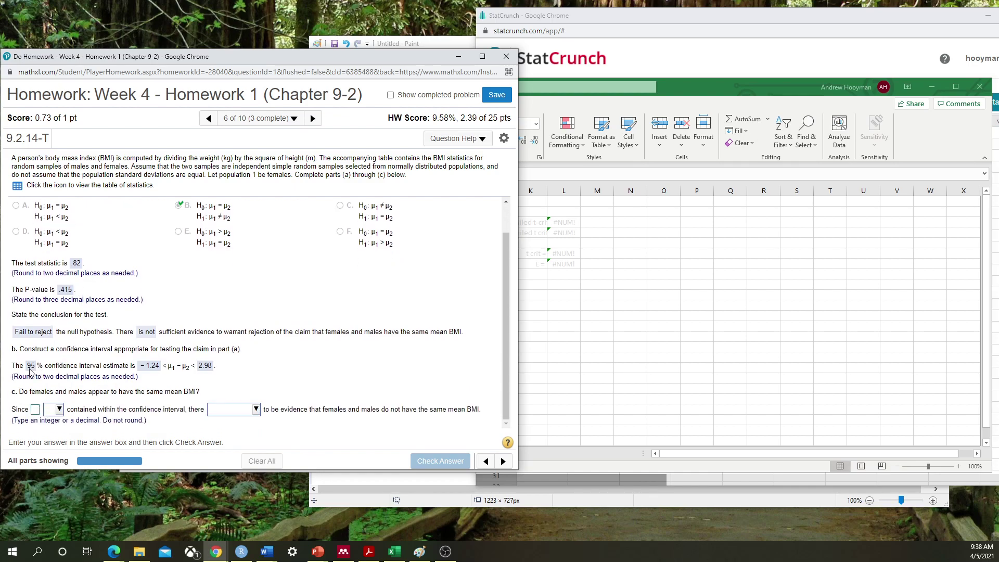
- Switch to Paint and draw a second bell curve below the first, with both tails marked off, shaded and labelled .025
click(416, 47)
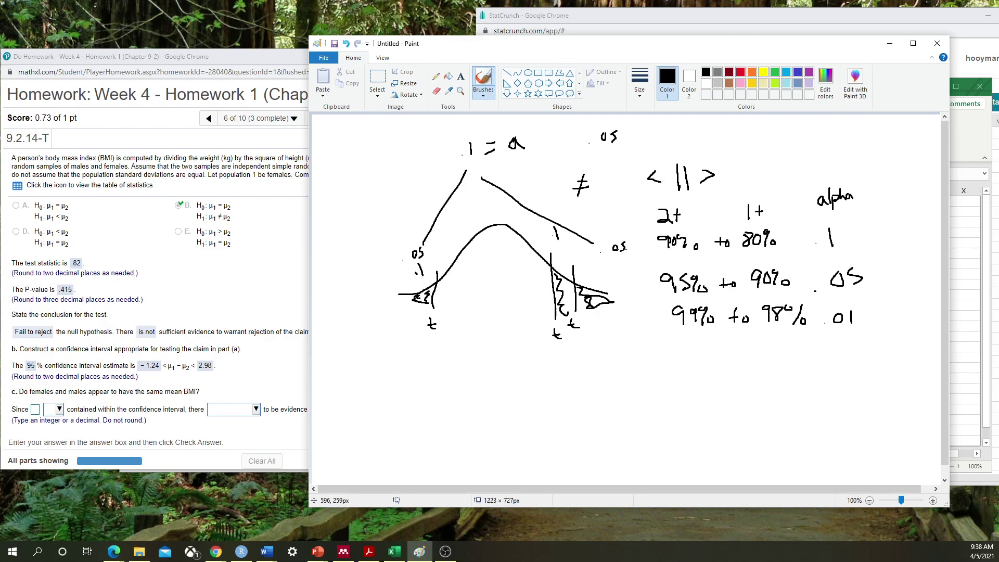
mouse_move(390, 438)
mouse_down()
mouse_move(451, 398)
mouse_move(602, 436)
mouse_up()
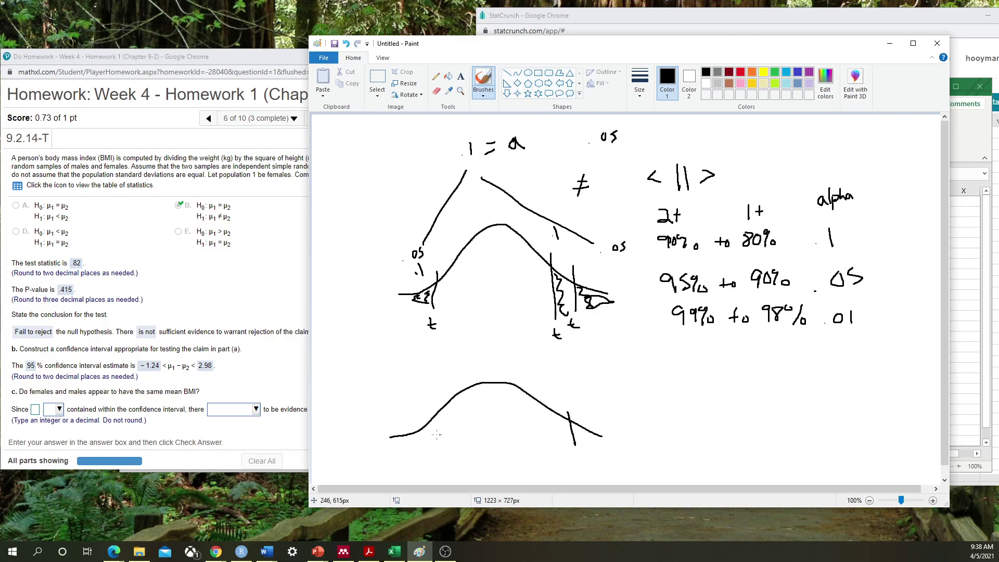
drag(417, 424, 420, 446)
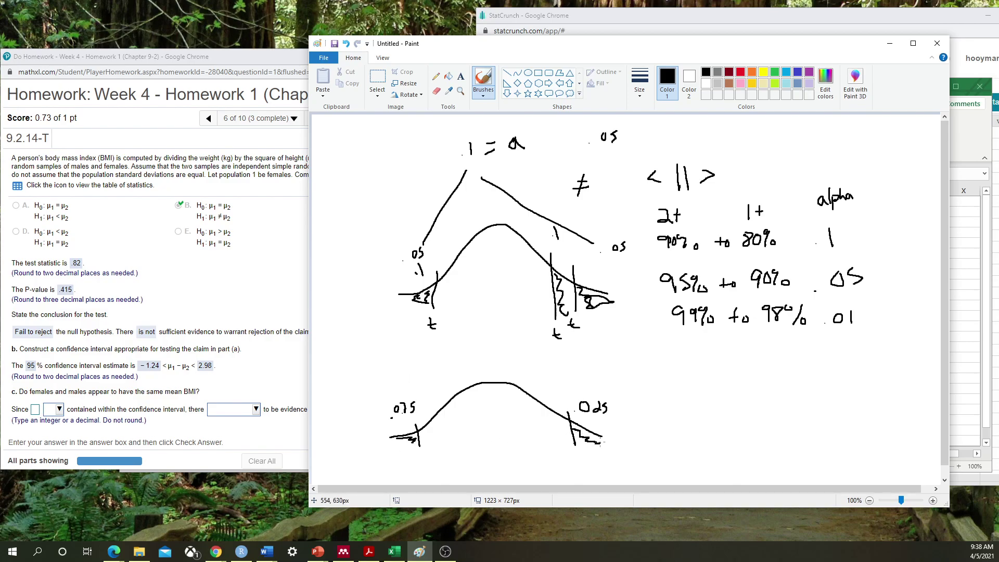
- Switch to Excel, shift its window to uncover the homework, and enter alpha .05 and 2 tails for the BMI data
click(244, 60)
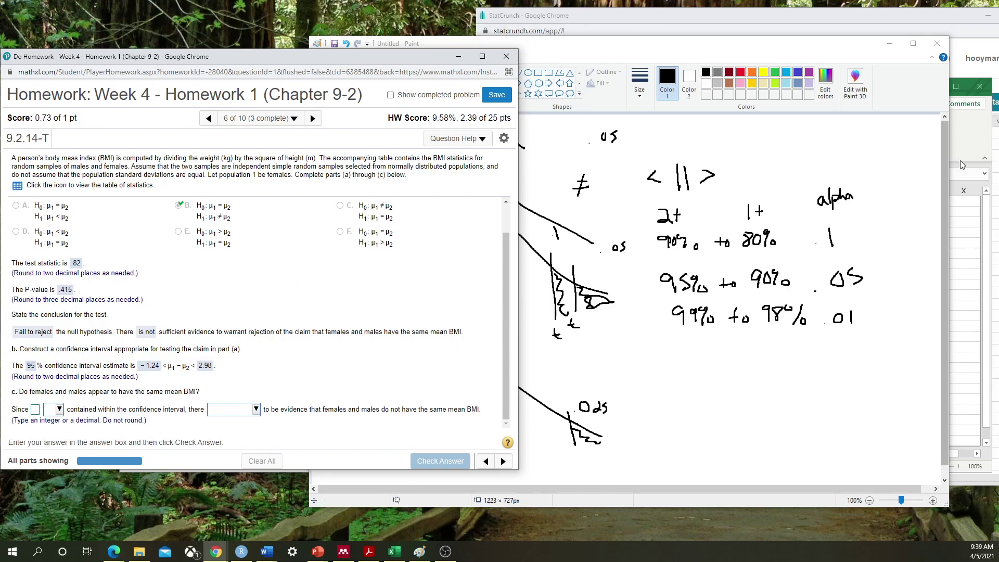
click(960, 132)
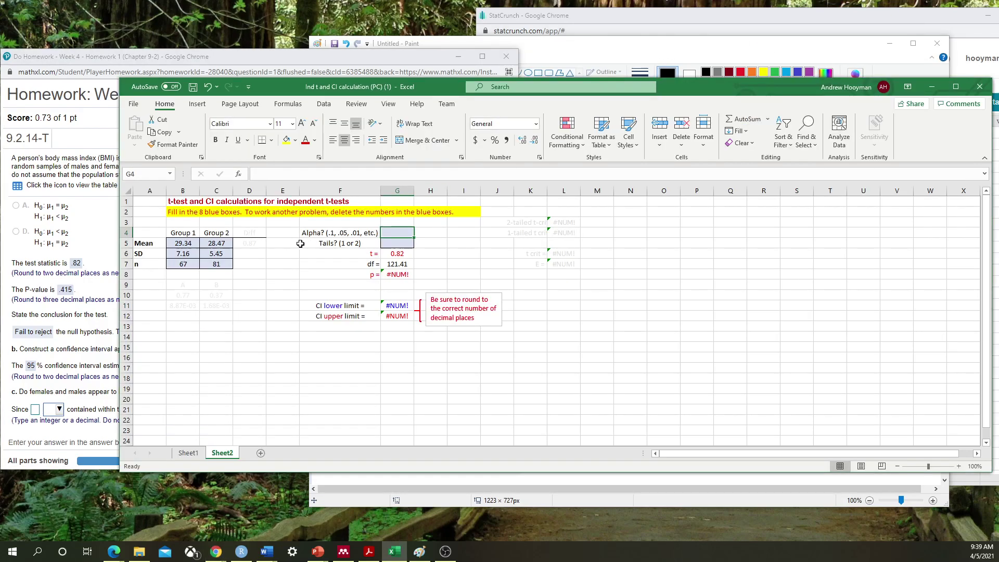
drag(272, 87, 416, 86)
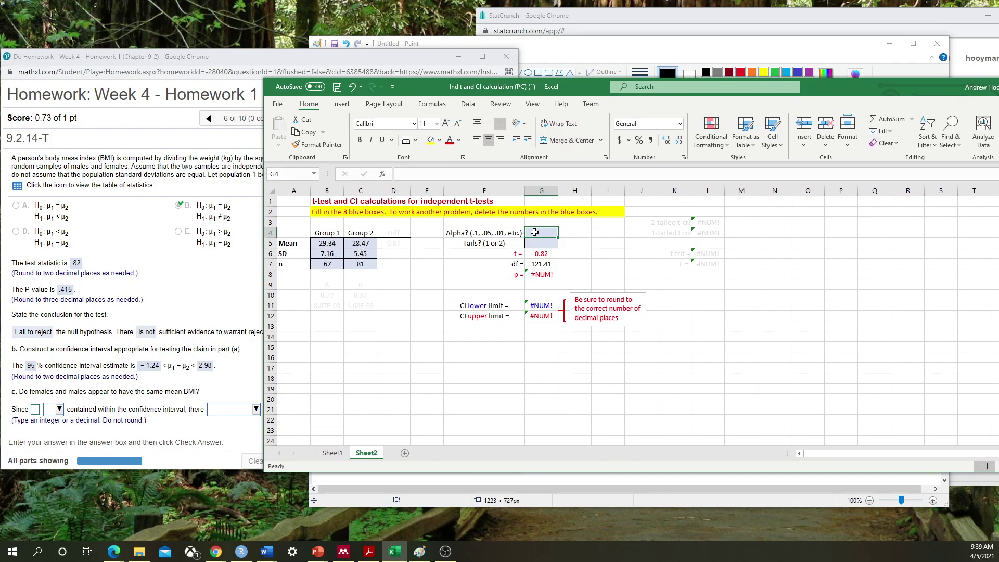
text(.)
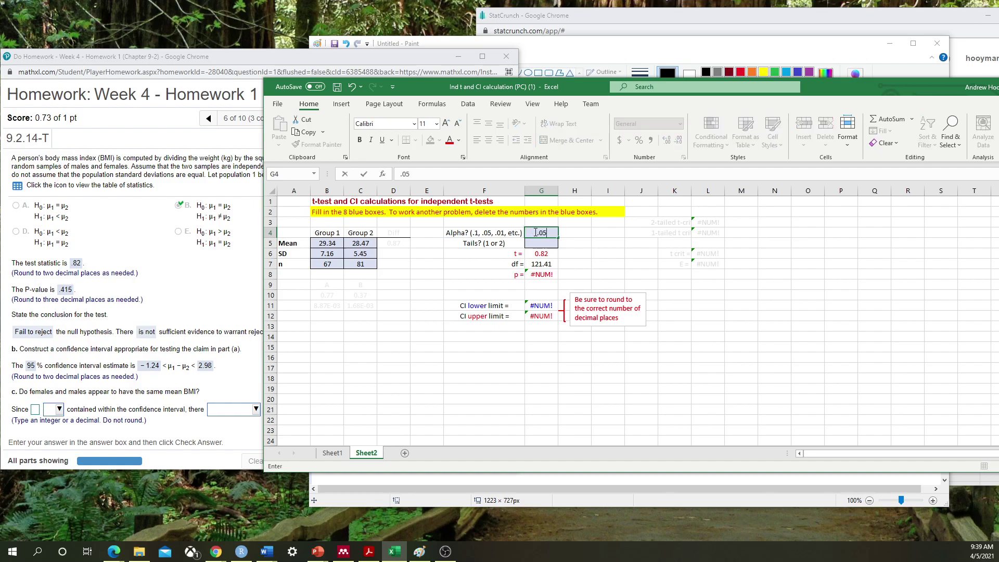
text(05)
key(Return)
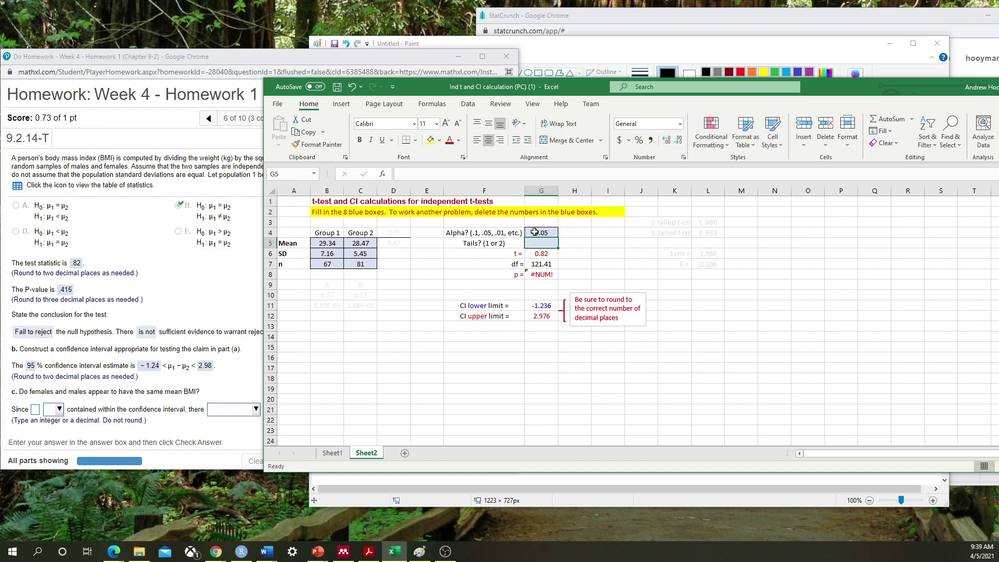
text(2)
key(Return)
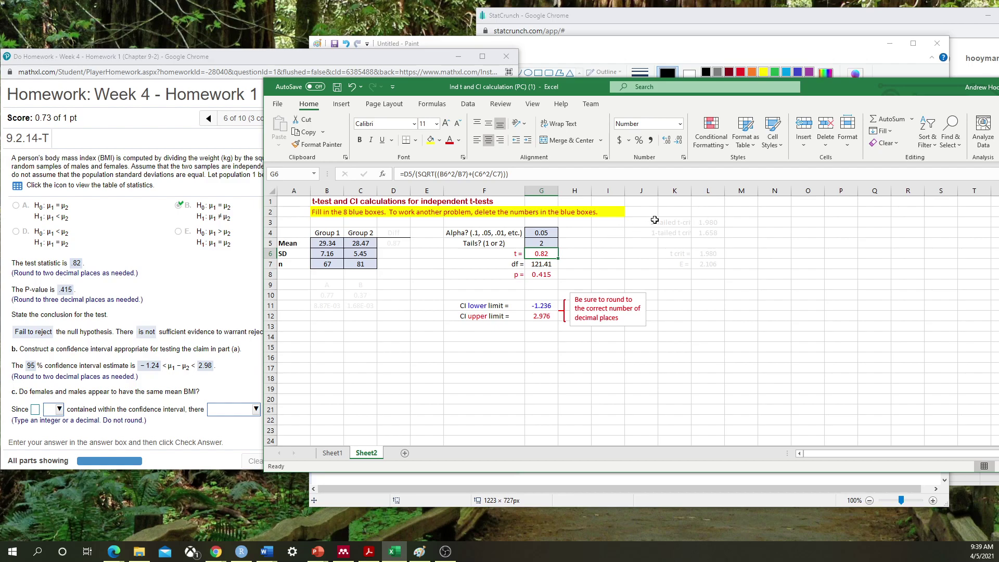
- Examine the critical t and E cells K3:L7 in Excel and return to the homework's confidence interval answer
drag(675, 231, 702, 266)
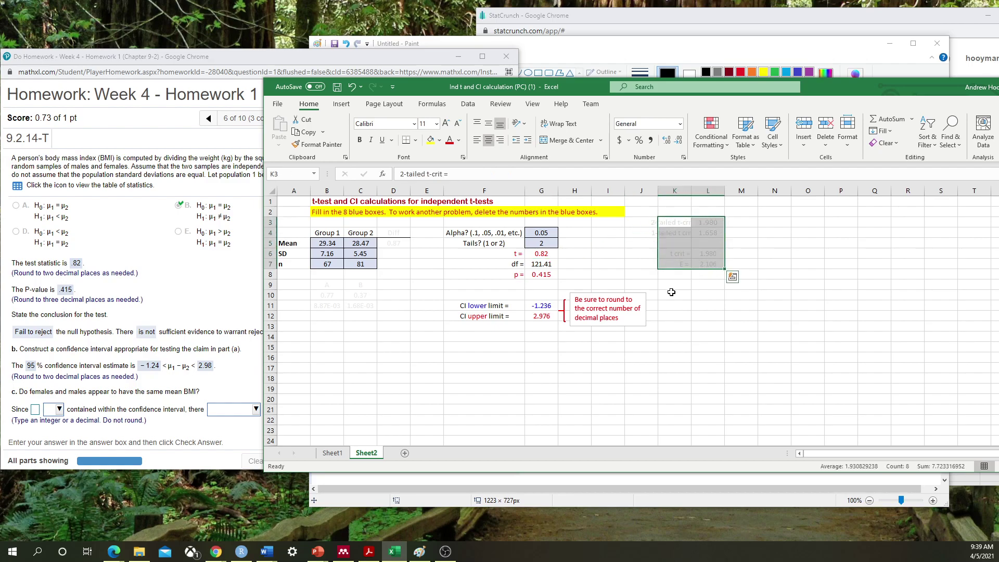
click(680, 275)
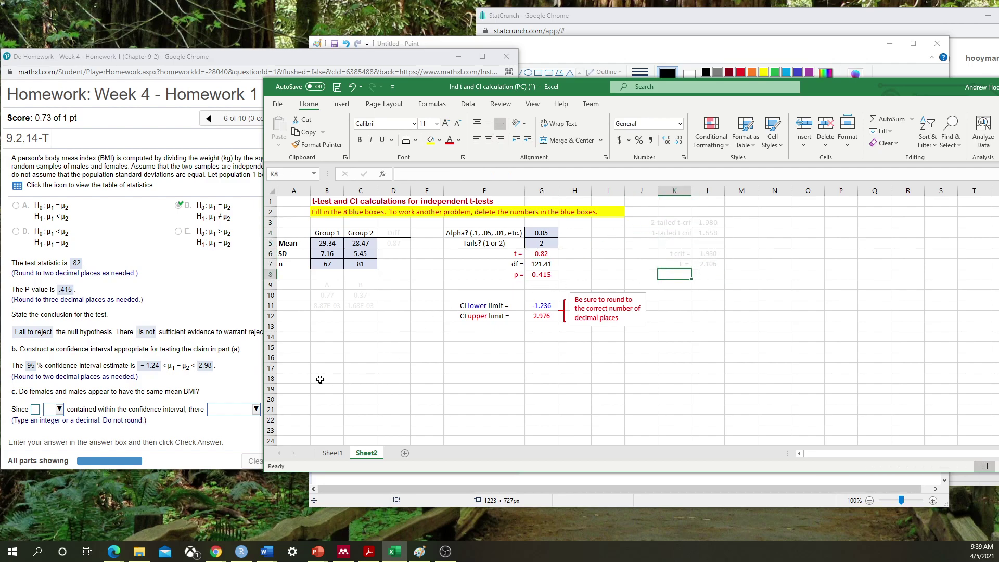
click(223, 370)
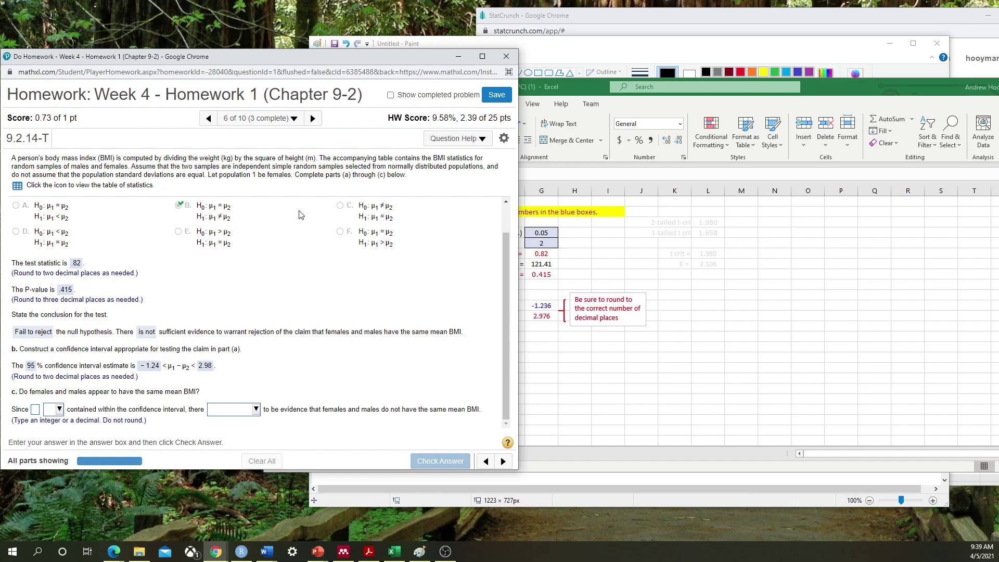
- Place Excel beside StatCrunch and compare the confidence limits in StatCrunch's 95% result with those in the sheet
click(610, 15)
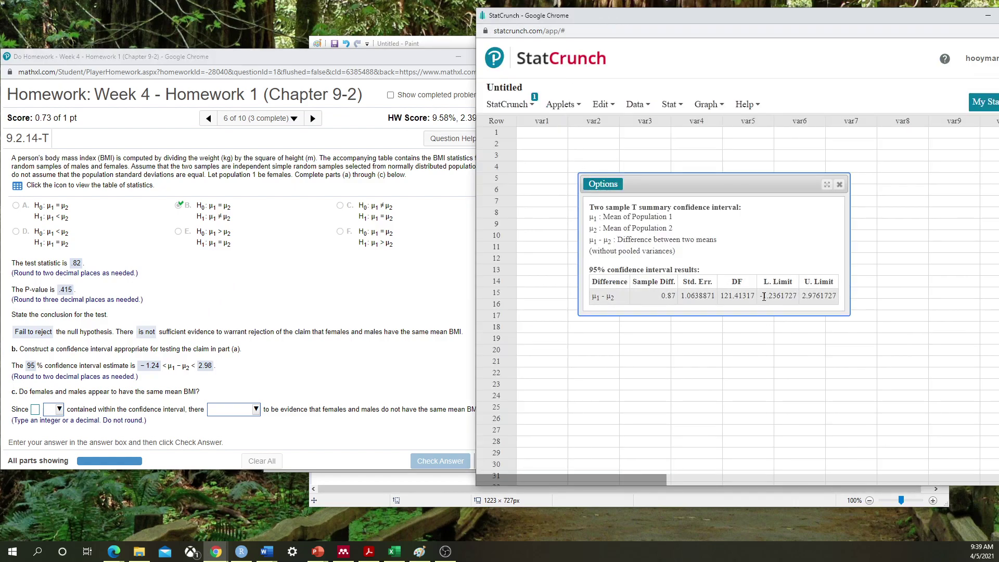
click(393, 552)
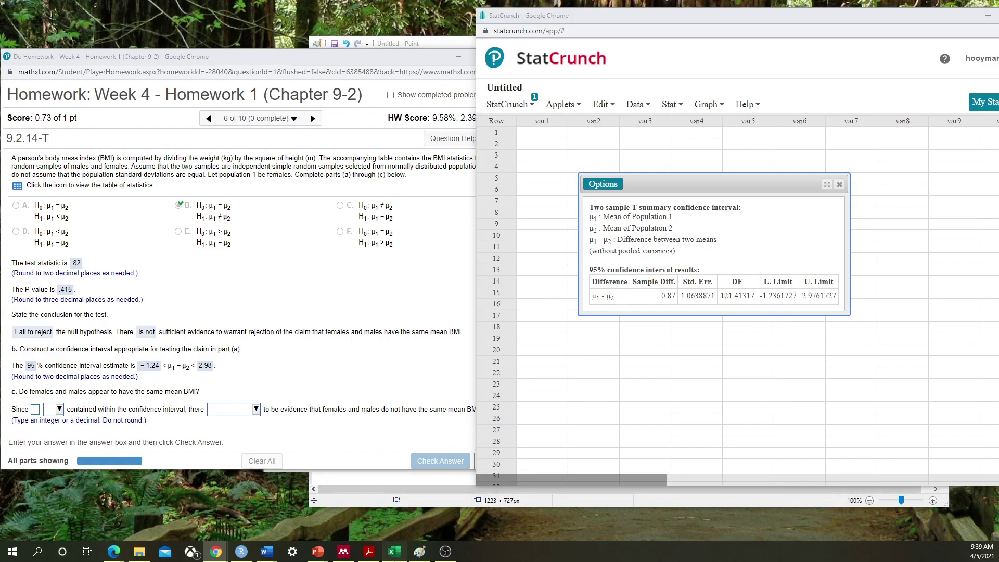
drag(557, 77, 326, 81)
click(570, 16)
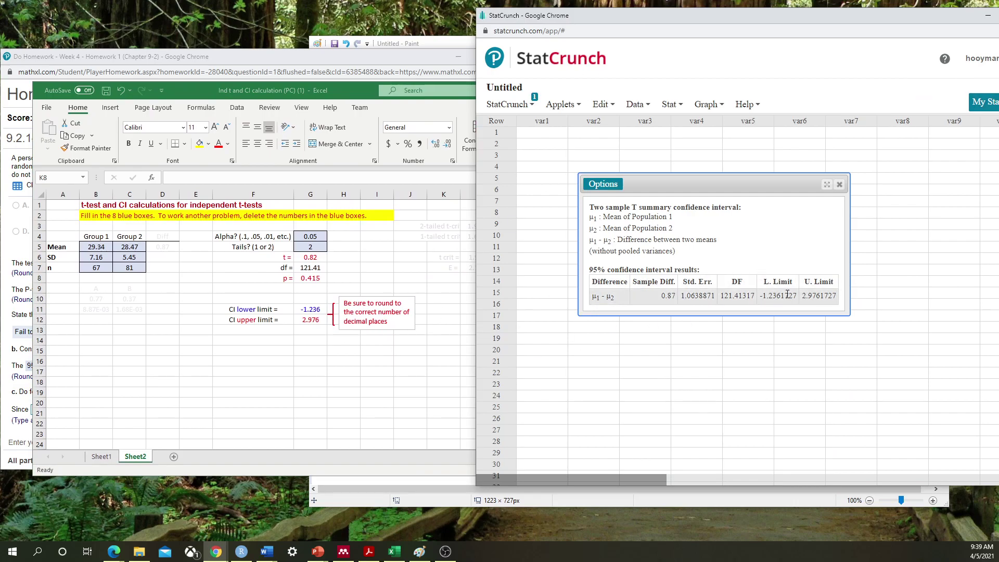
drag(760, 298, 805, 296)
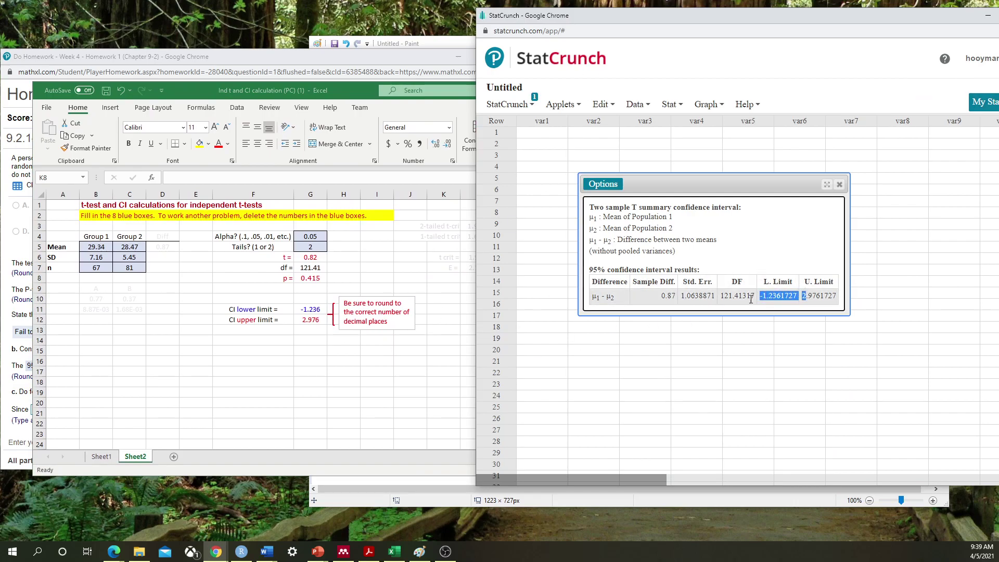
click(739, 296)
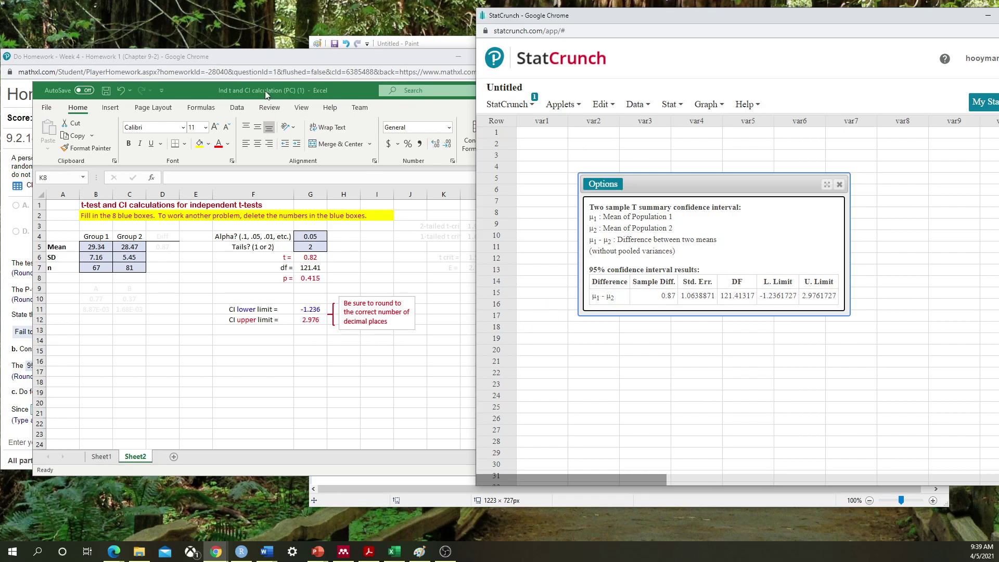
- Put Excel away, reopen the settings of StatCrunch's BMI interval to check the sample values and 0.95 level, and recompute it
drag(438, 100, 471, 105)
click(877, 95)
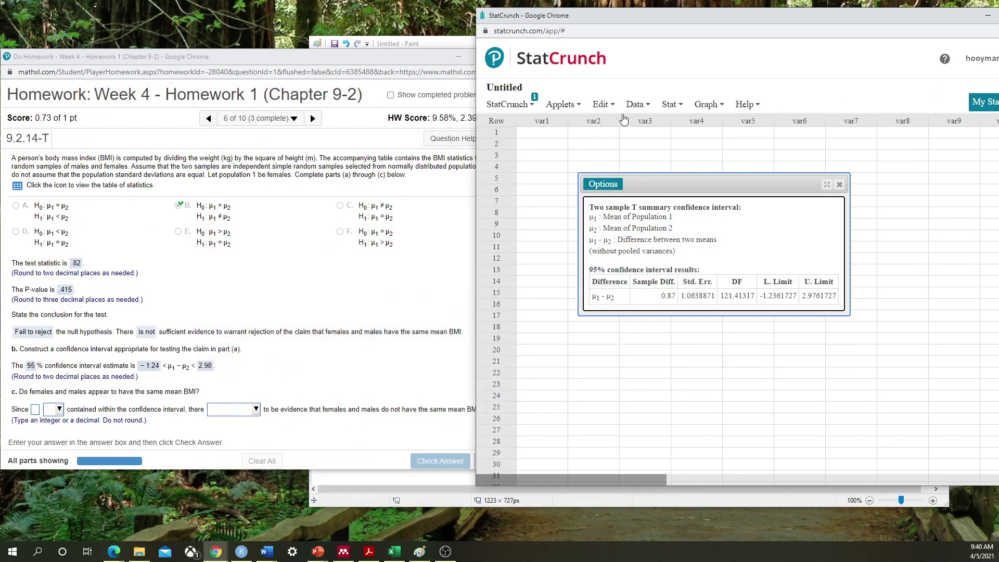
click(589, 185)
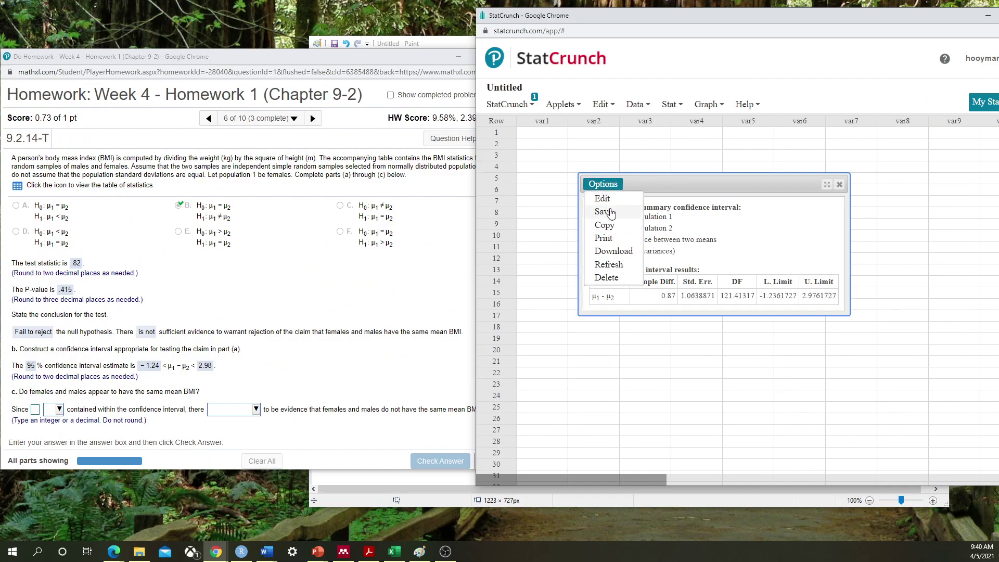
click(603, 198)
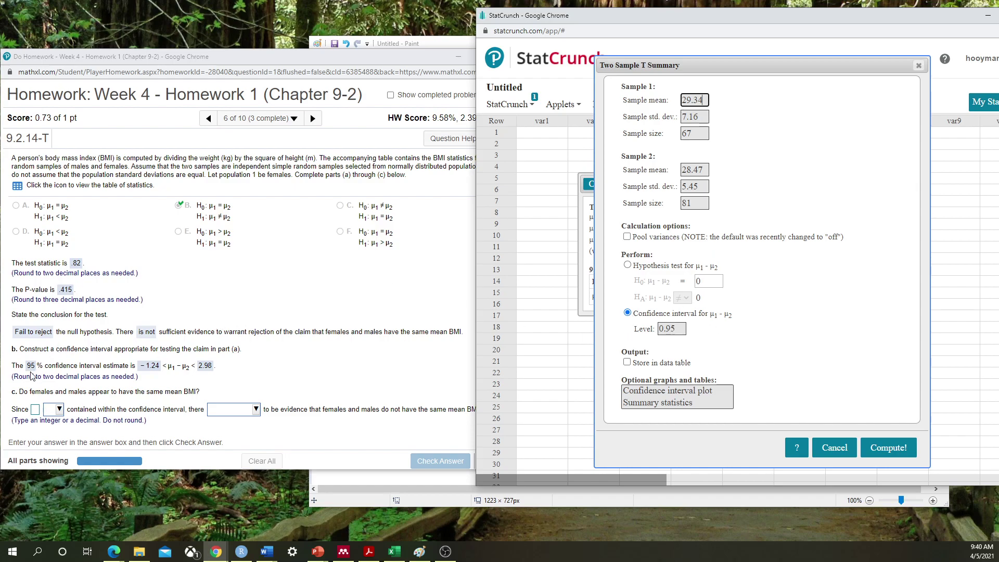
click(888, 447)
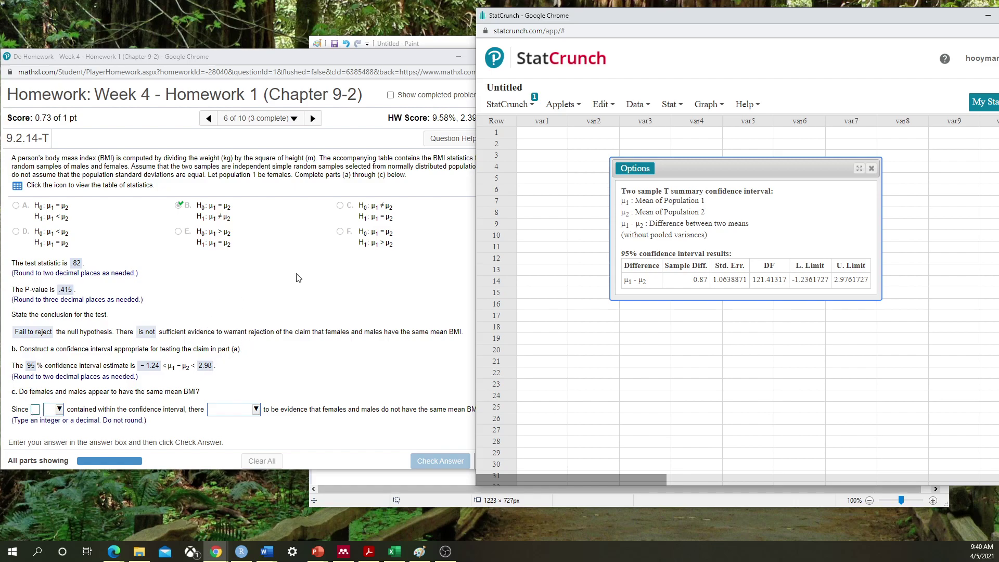
- Return to the homework to review part (a) of question 6 and switch back to StatCrunch
click(289, 313)
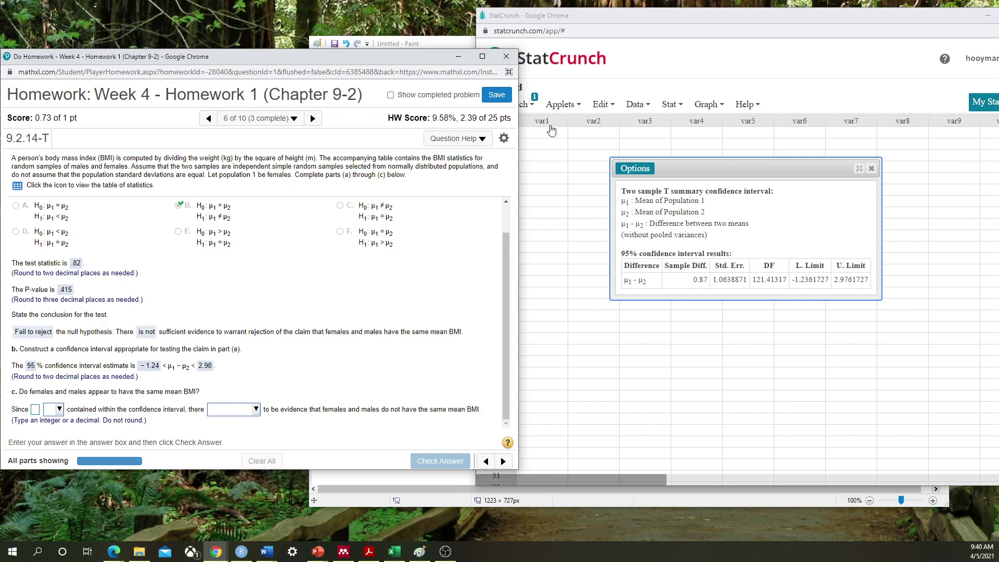
scroll(451, 292, up, 1)
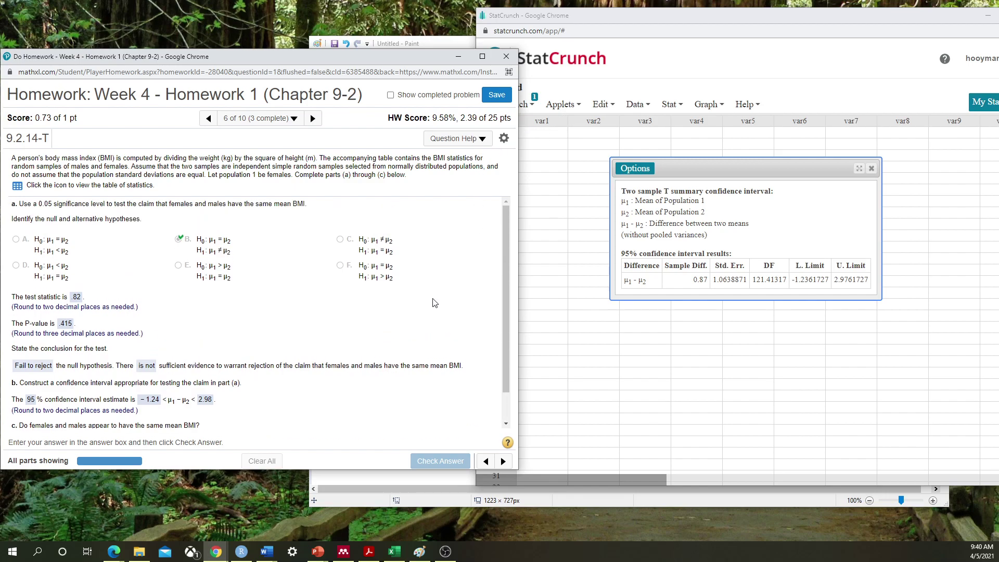
click(668, 25)
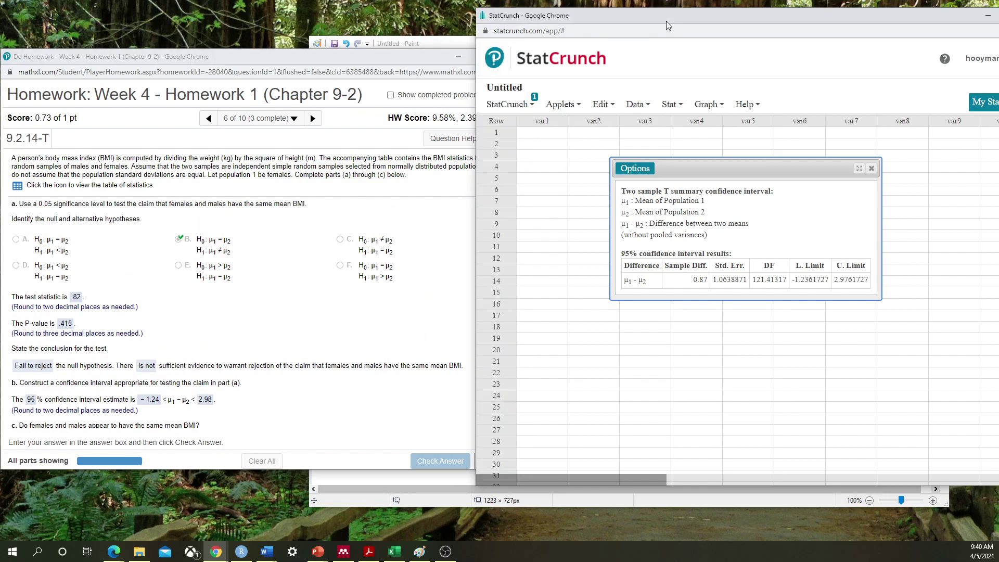